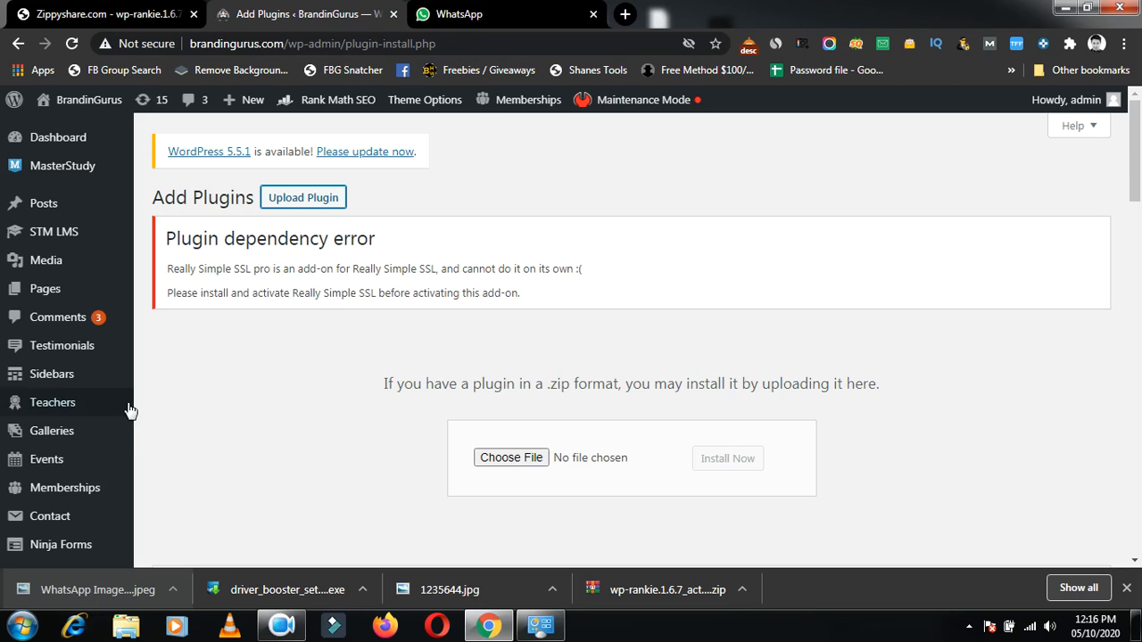
Check the Zippyshare download page of wp-rankie.1.6.7_actived.zip, and return to the WordPress Add Plugins page
left_click(110, 11)
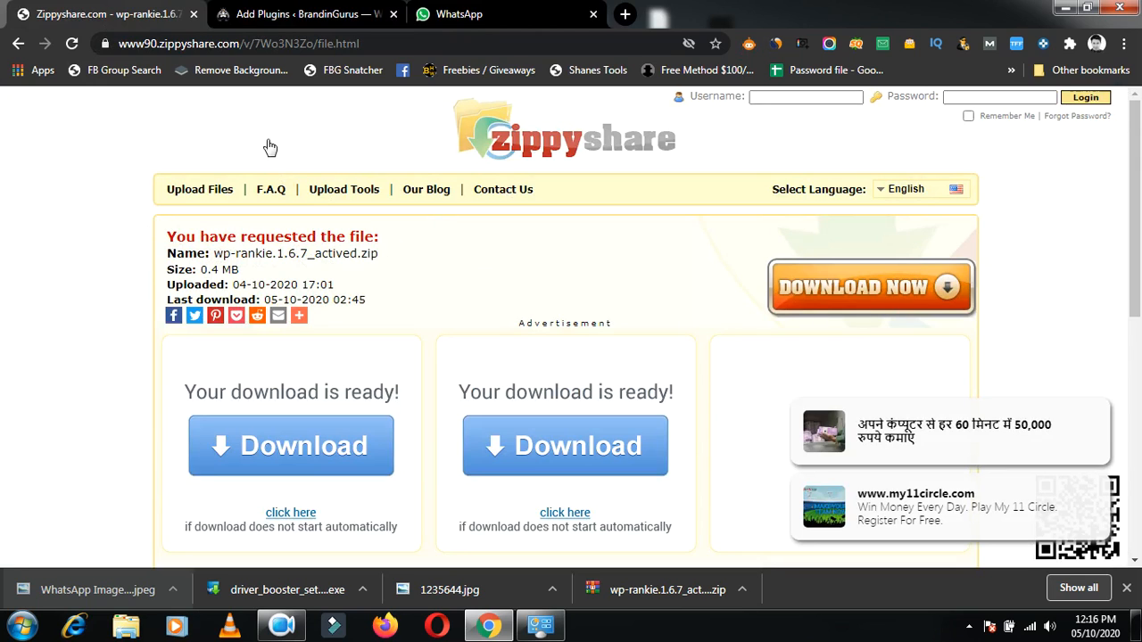
left_click(255, 49)
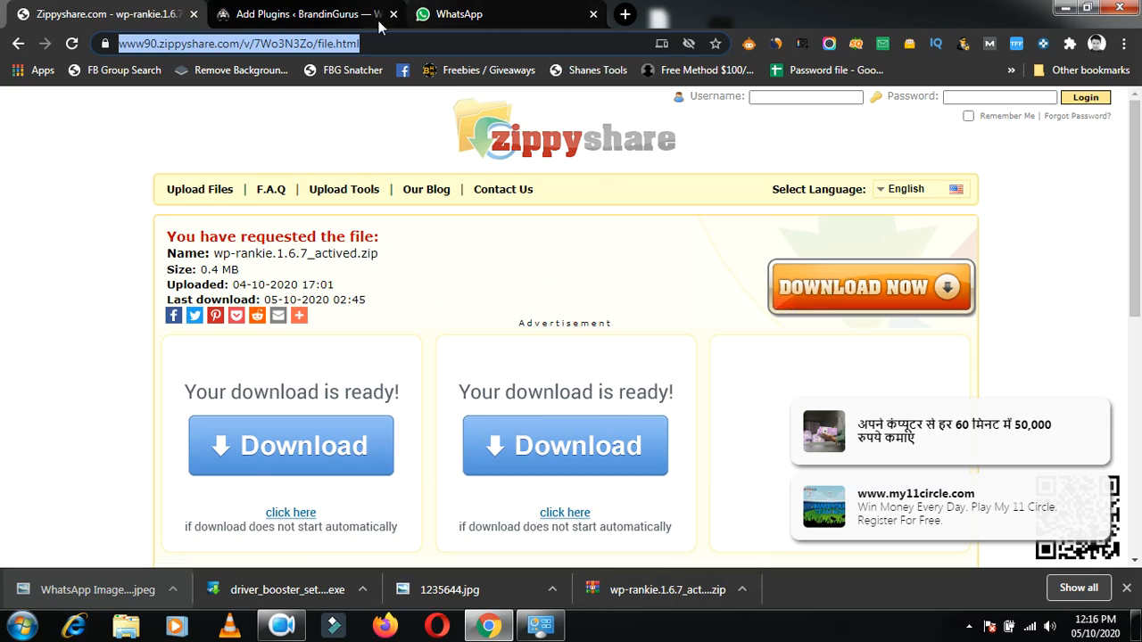
left_click(294, 15)
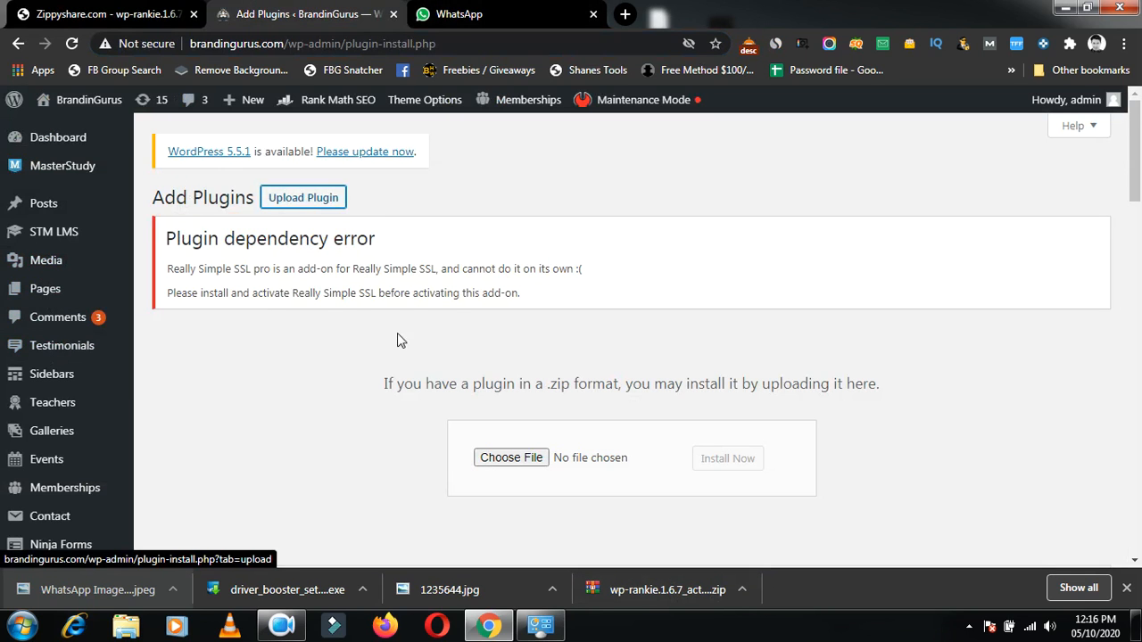
Open the dashboard of the WP Rankie plugin
scroll(397, 332, "down", 1)
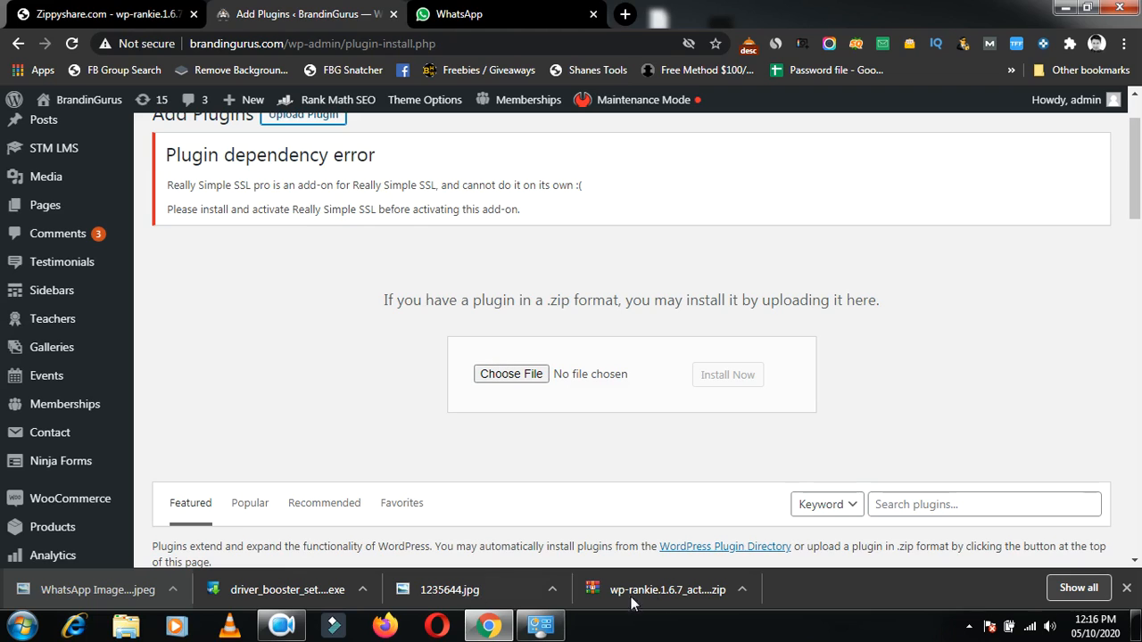
mouse_move(657, 586)
left_mouse_down()
mouse_move(558, 393)
mouse_move(646, 594)
left_mouse_up()
scroll(53, 432, "down", 2)
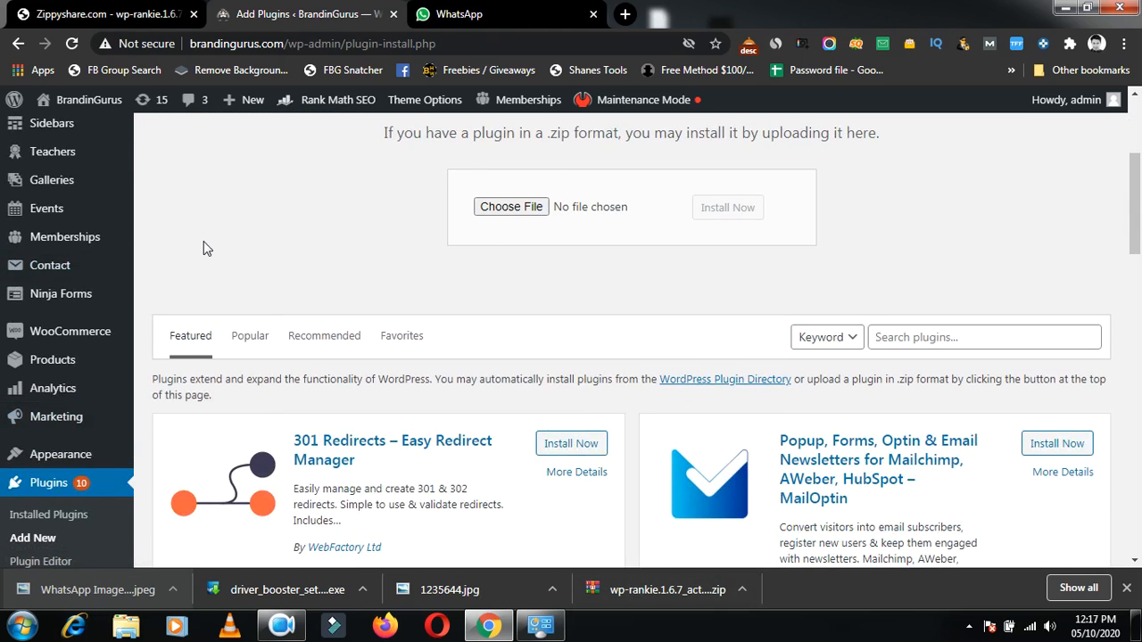
scroll(49, 383, "down", 1)
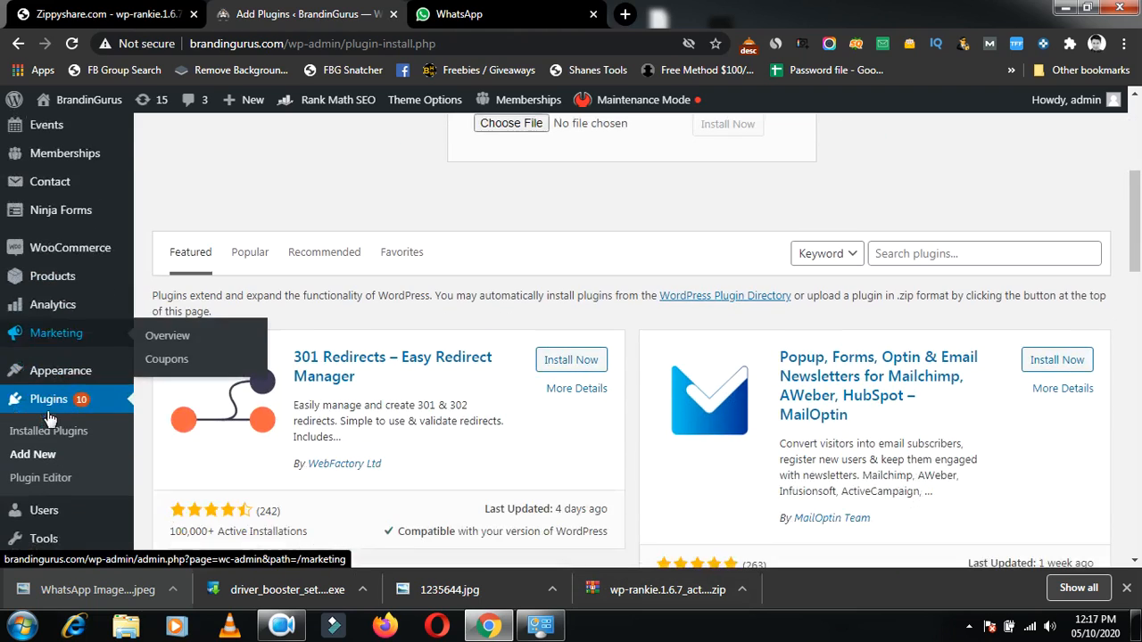
scroll(45, 402, "down", 3)
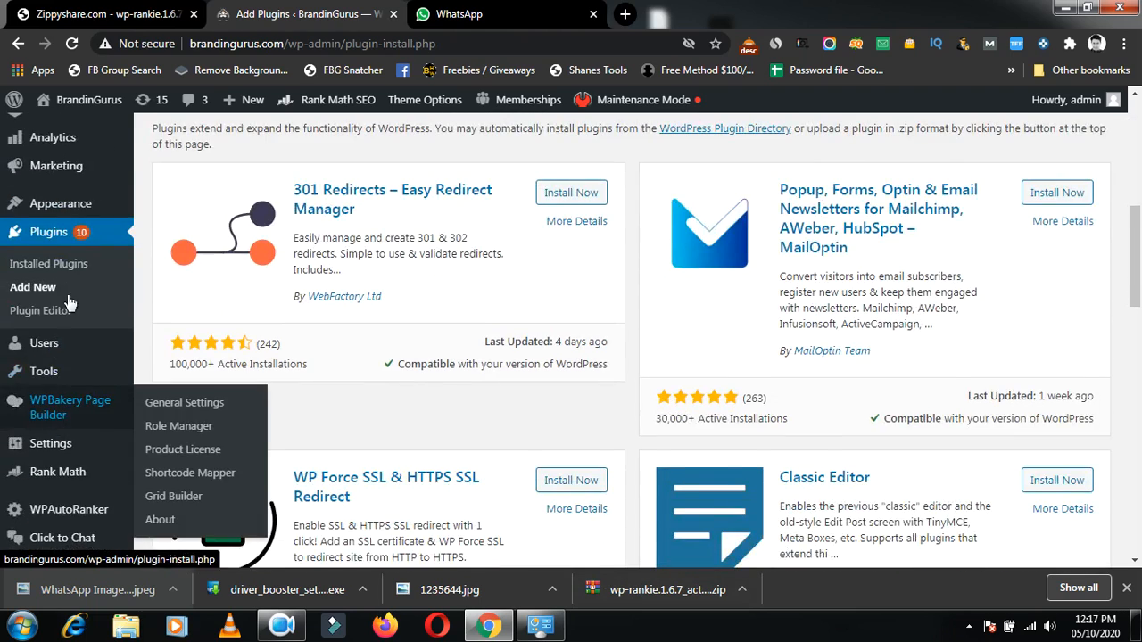
scroll(49, 446, "down", 1)
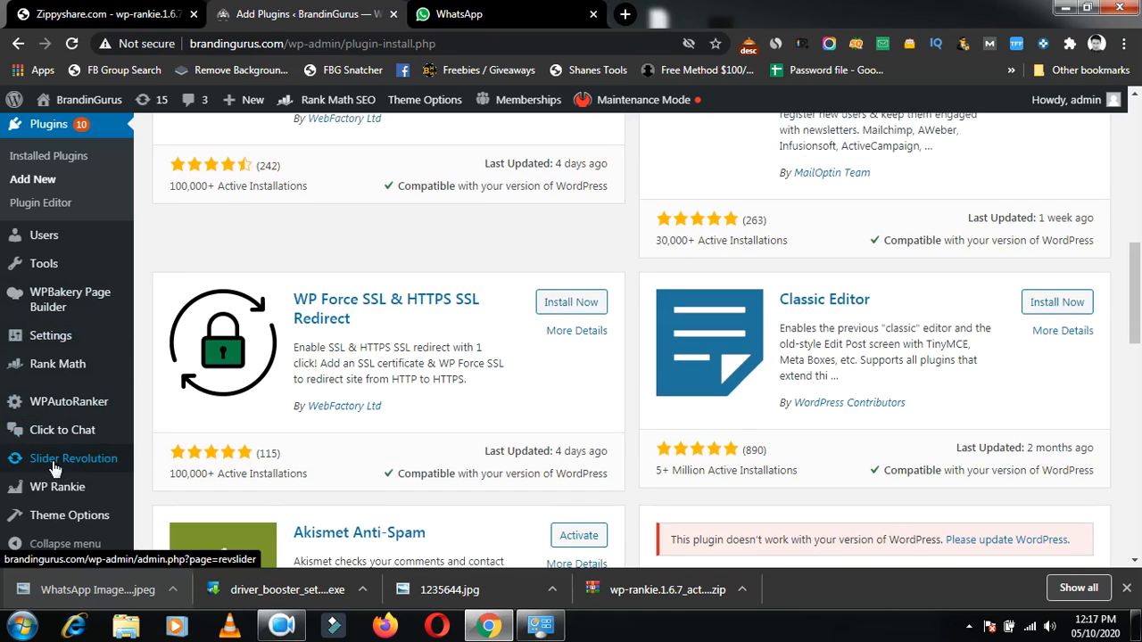
scroll(49, 473, "down", 2)
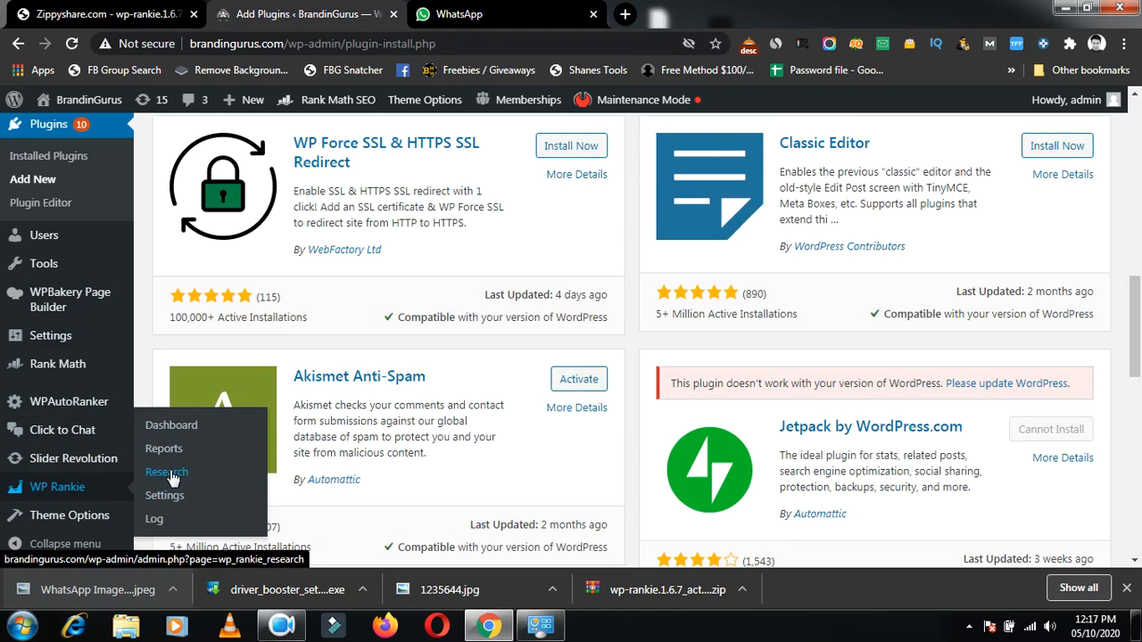
left_click(170, 437)
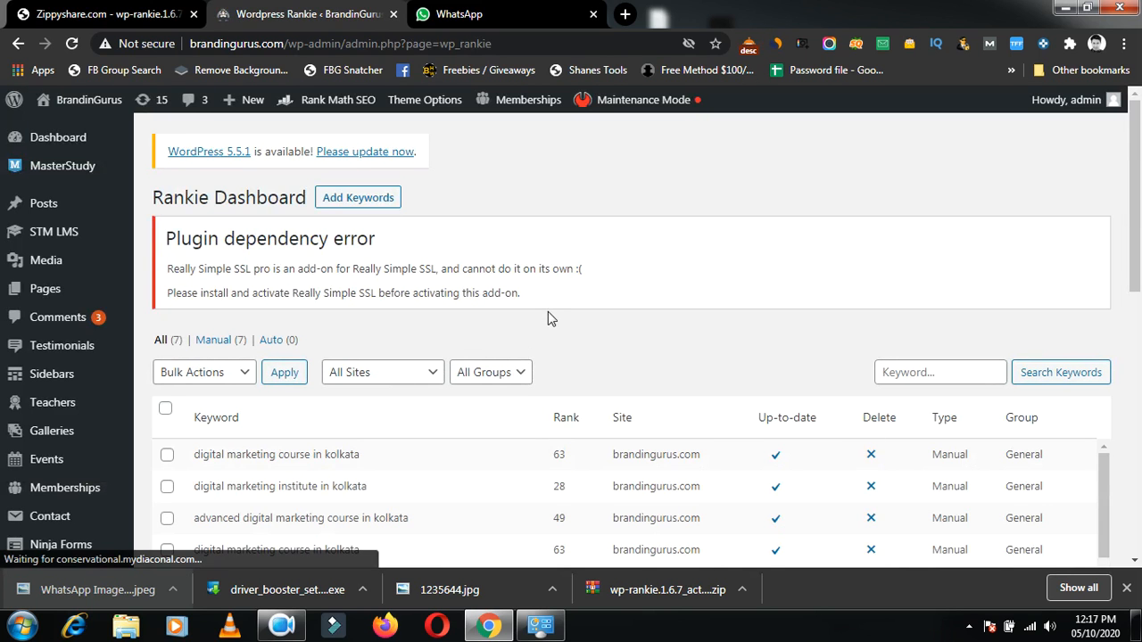
Look over the site, keywords and match type fields of the Add New Keywords form, and close it without adding keywords
scroll(547, 303, "down", 1)
scroll(494, 295, "up", 2)
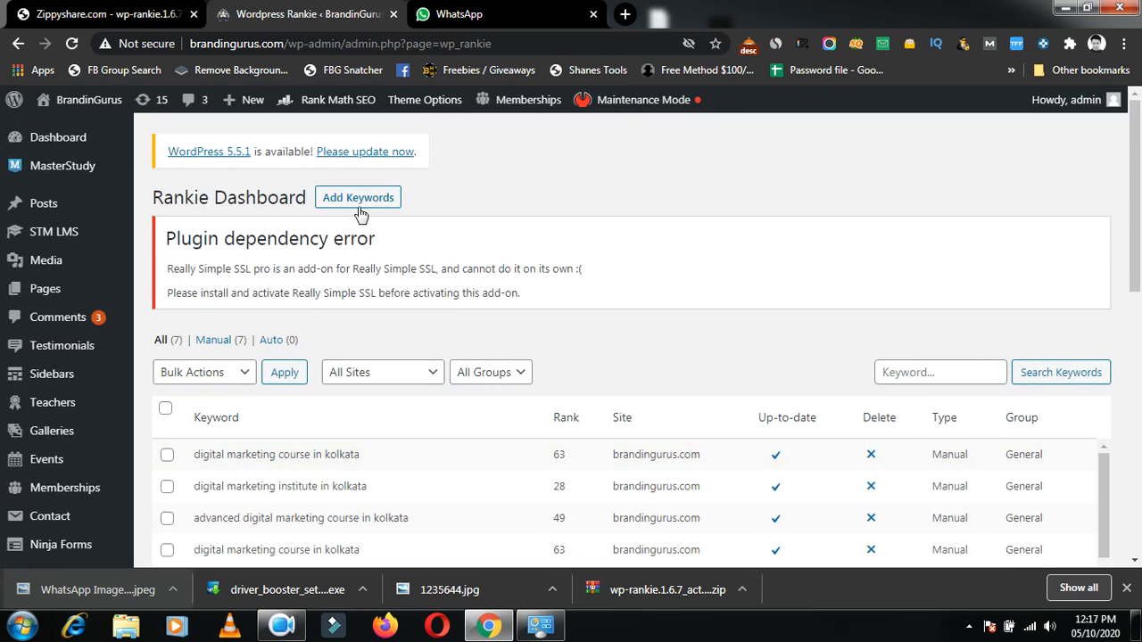
left_click(365, 204)
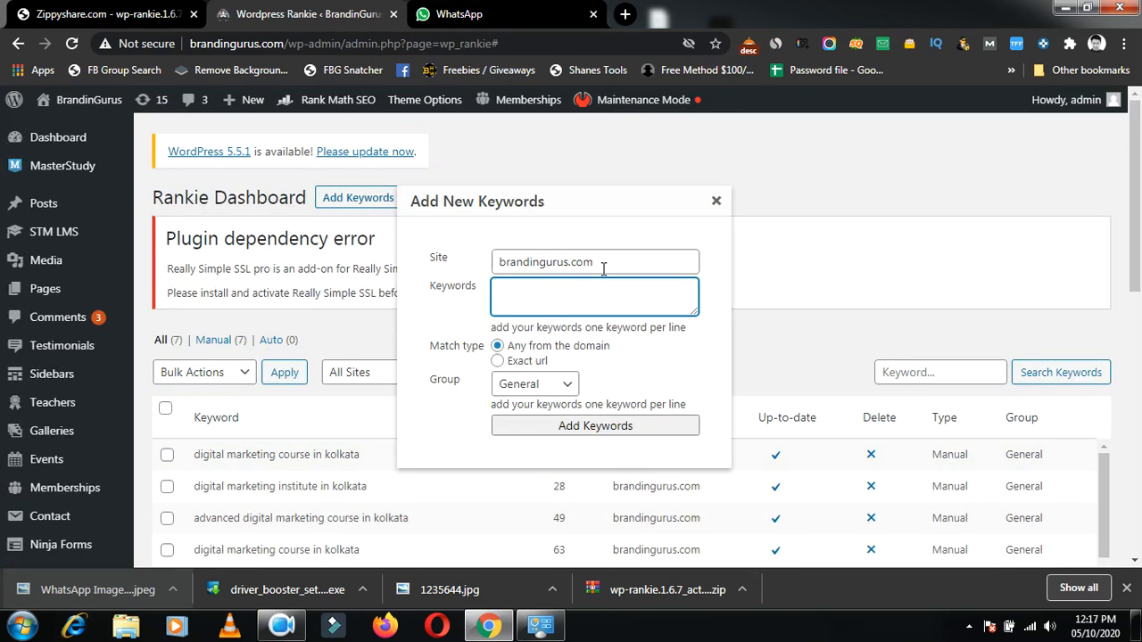
left_click_drag(614, 261, 477, 266)
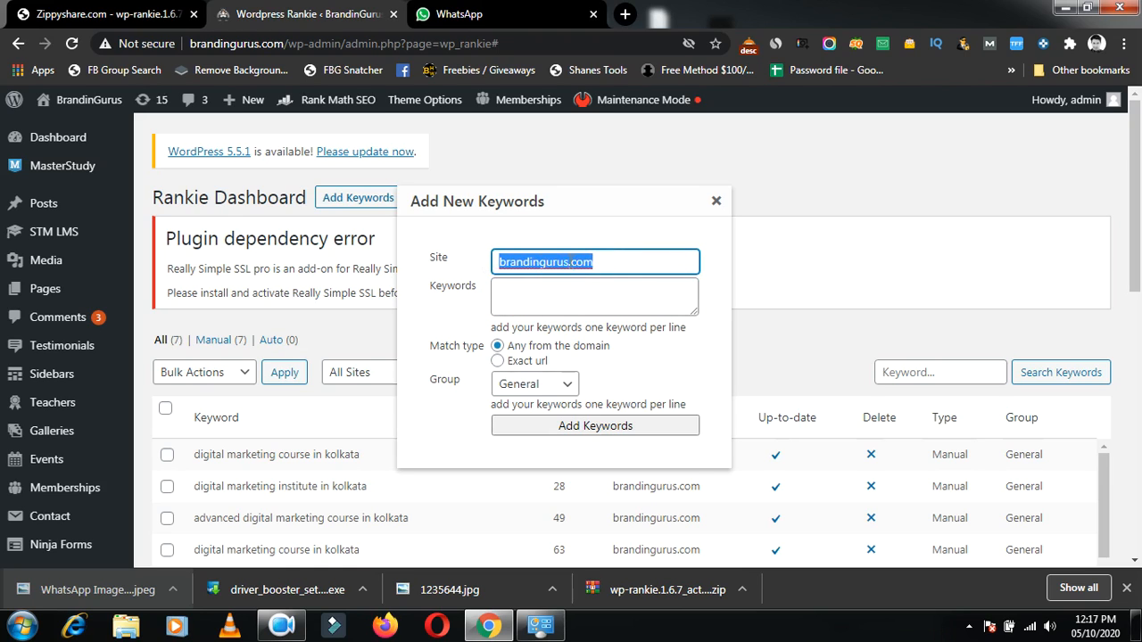
left_click(530, 302)
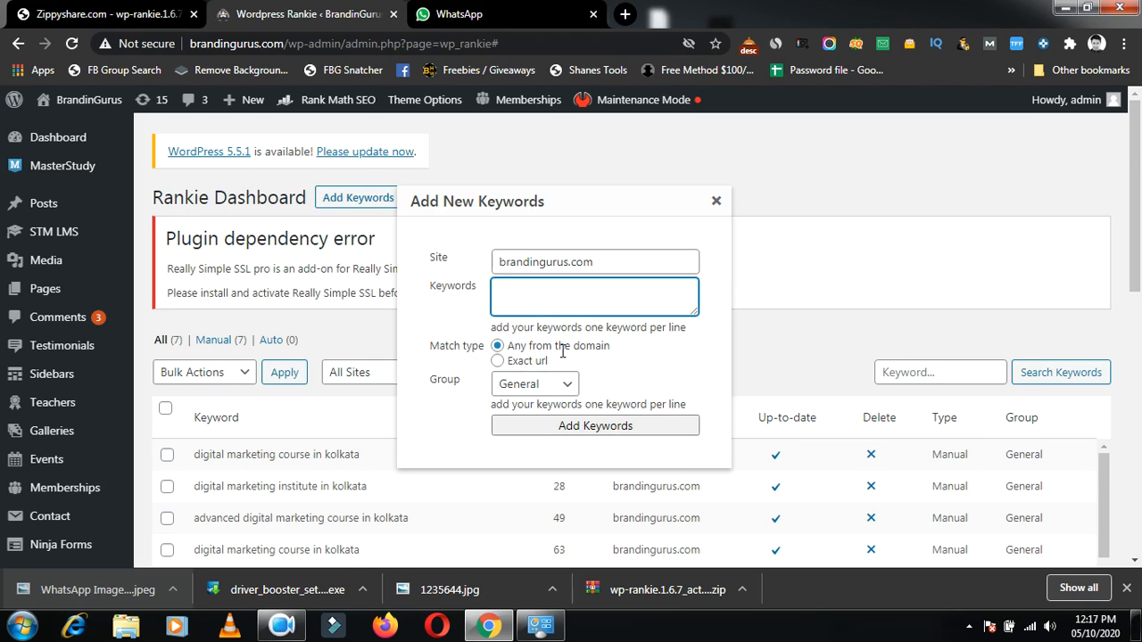
left_click(620, 261)
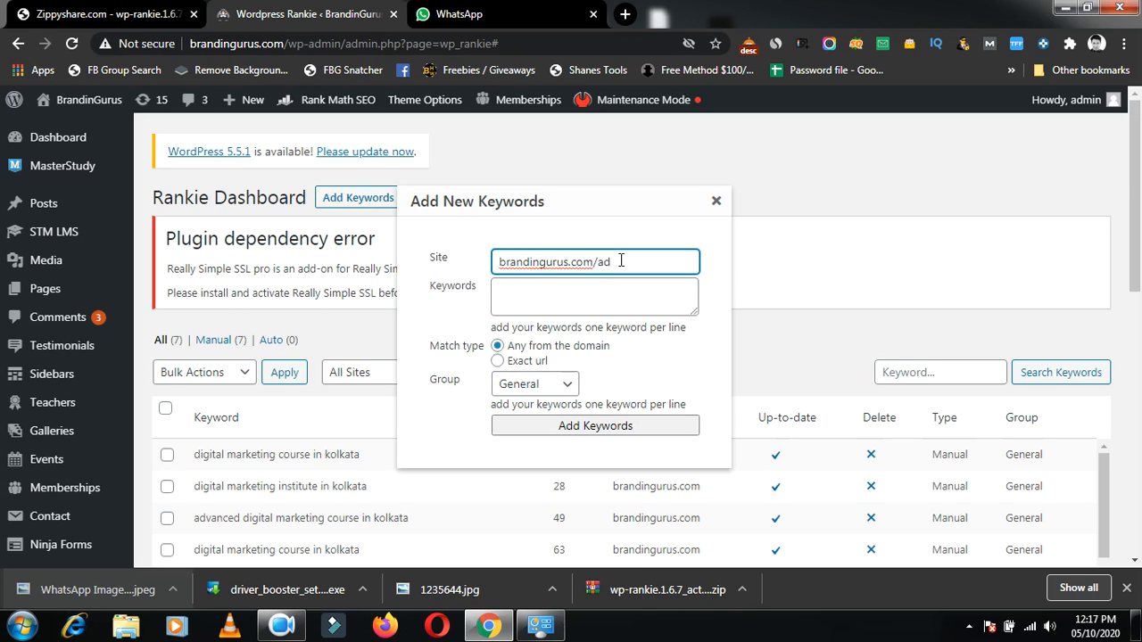
key("BackSpace")
key("BackSpace")
left_click(716, 204)
Update the rank of the first "digital marketing course in kolkata" keyword in the Rankie keyword table
scroll(620, 375, "down", 1)
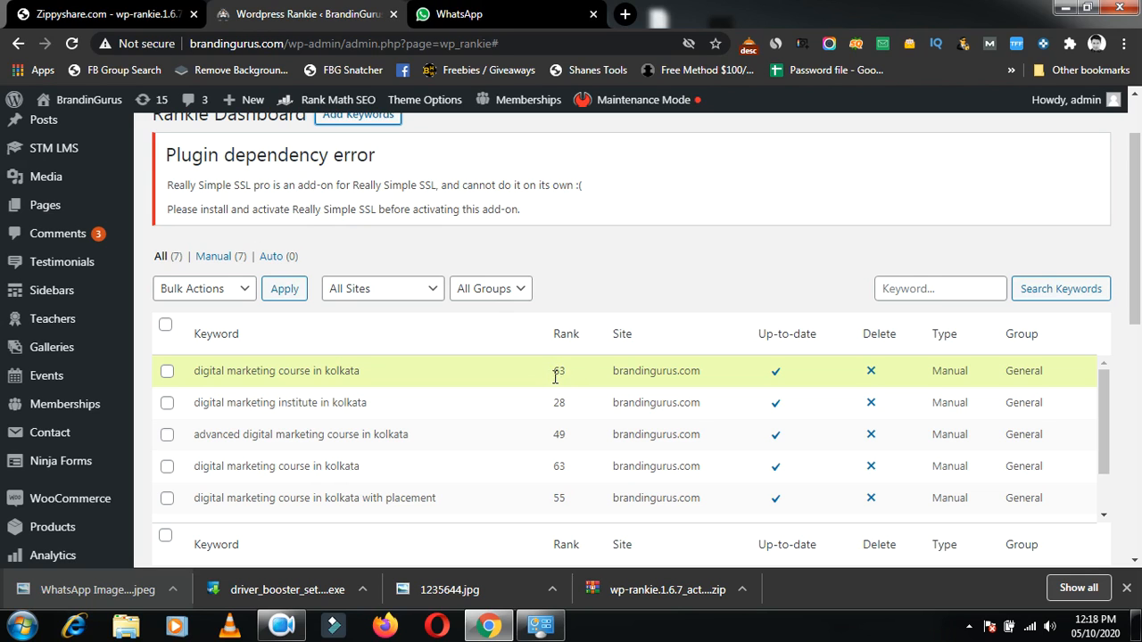
scroll(709, 415, "down", 1)
scroll(709, 420, "up", 1)
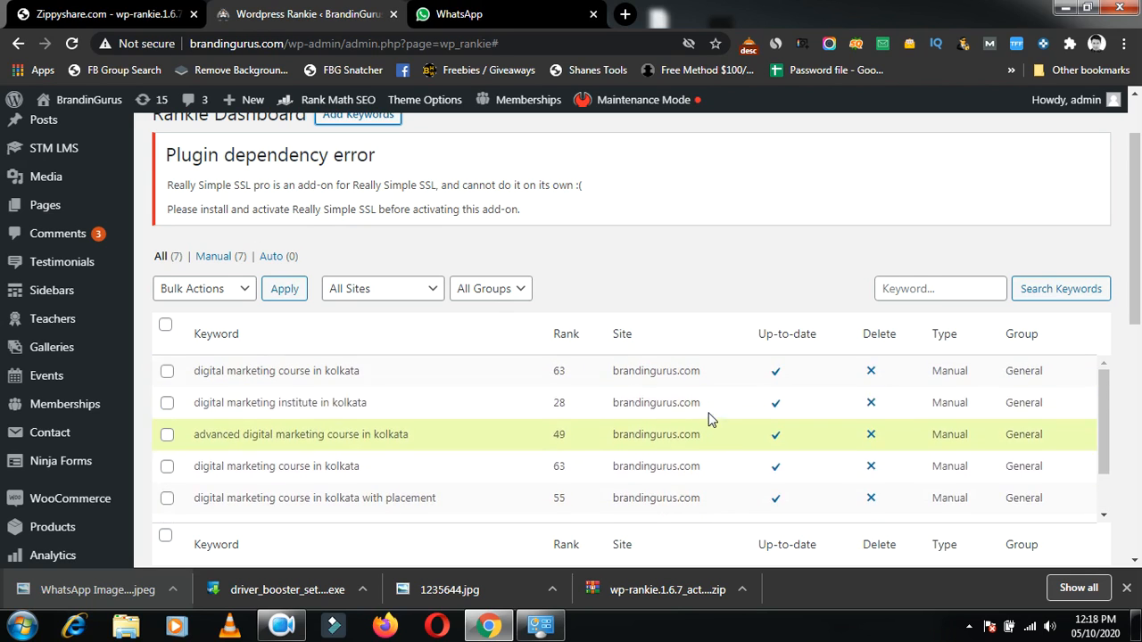
scroll(803, 420, "up", 1)
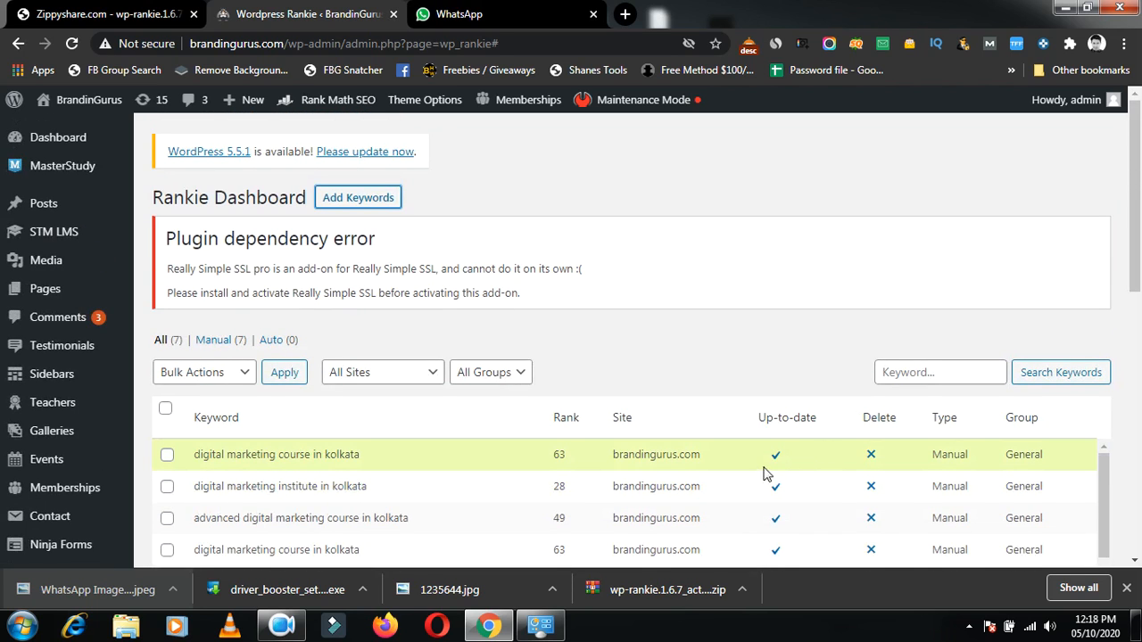
left_click(776, 460)
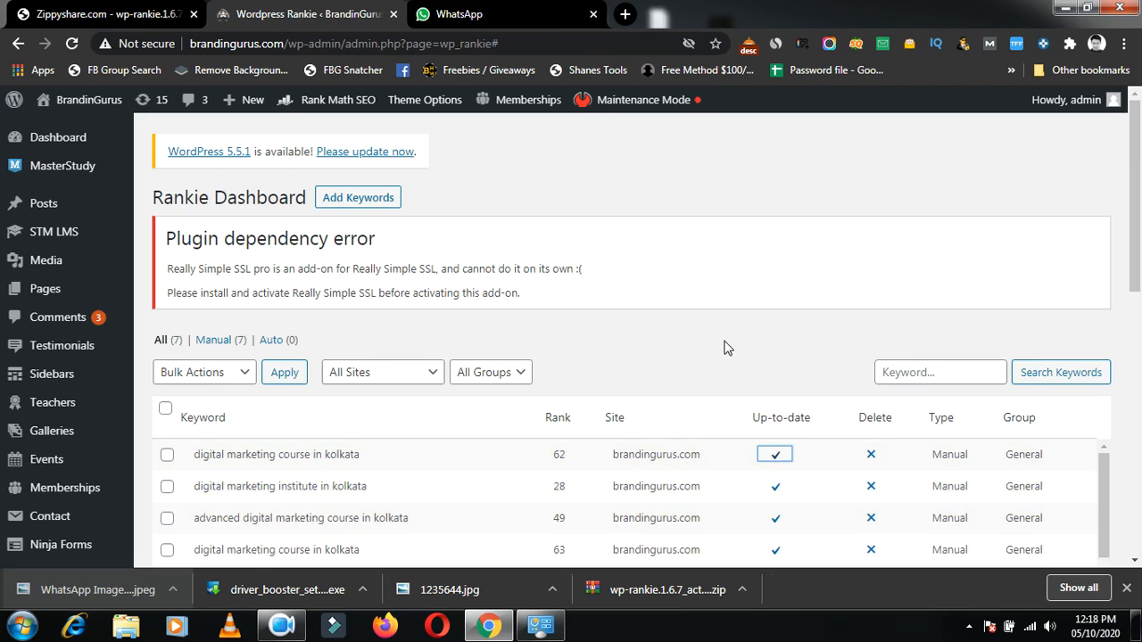
scroll(727, 347, "down", 1)
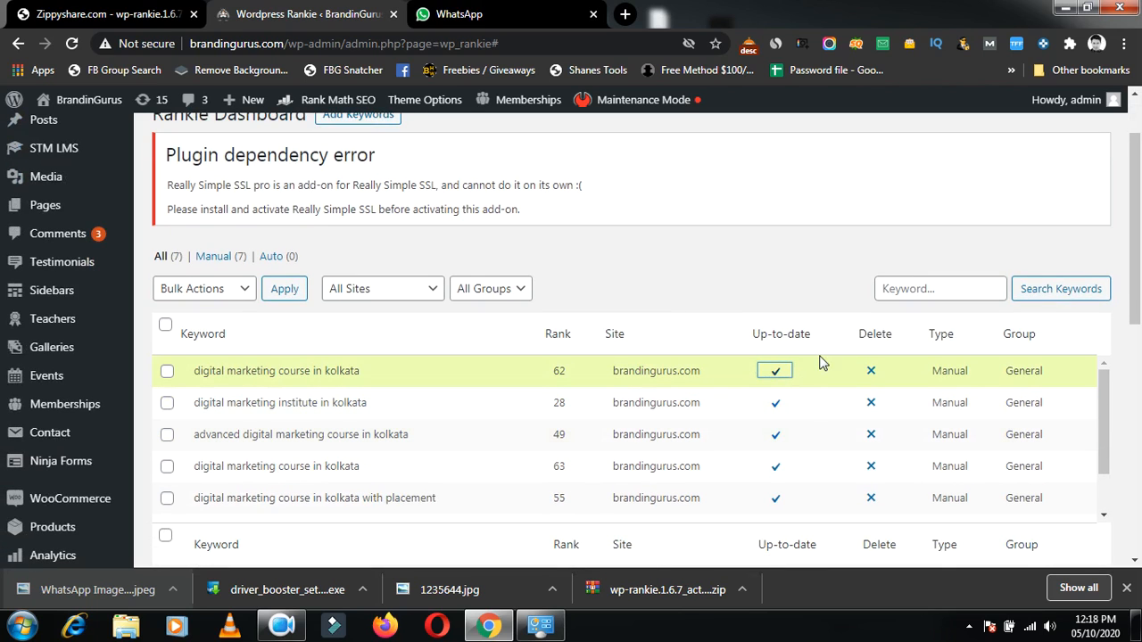
left_click(947, 377)
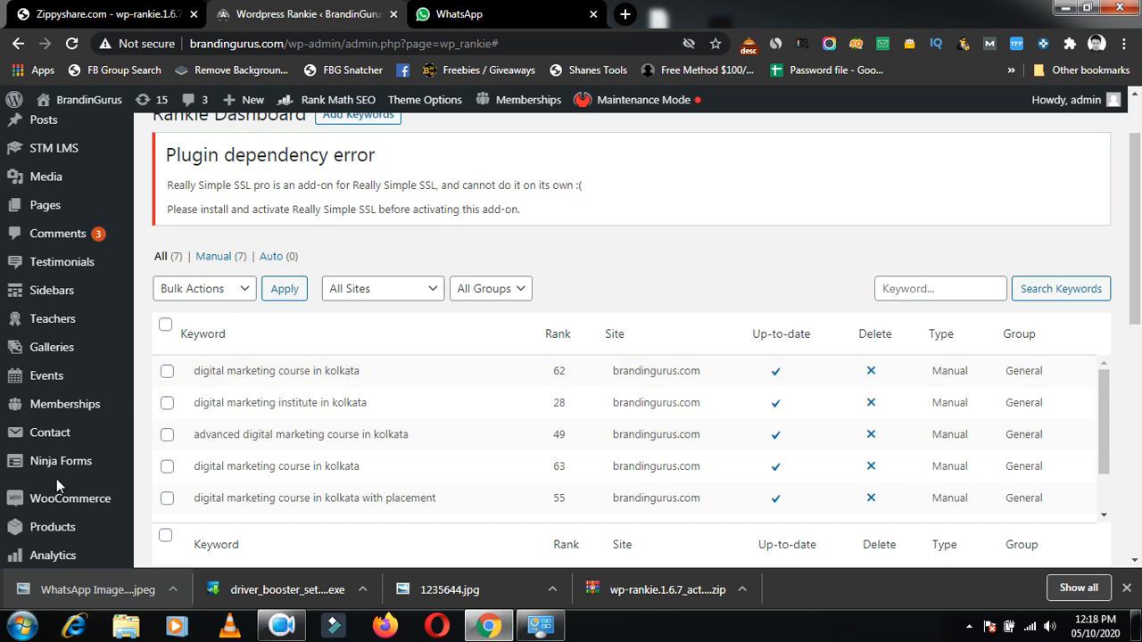
Open the settings page of the WP Rankie plugin
scroll(56, 478, "down", 3)
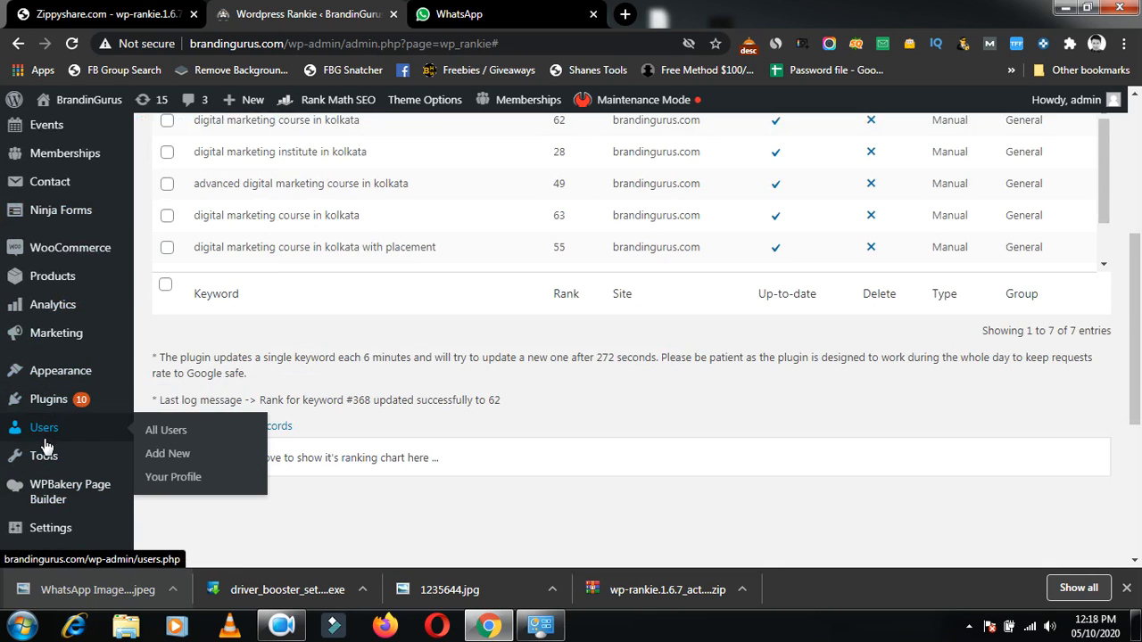
scroll(44, 429, "down", 3)
scroll(72, 473, "down", 1)
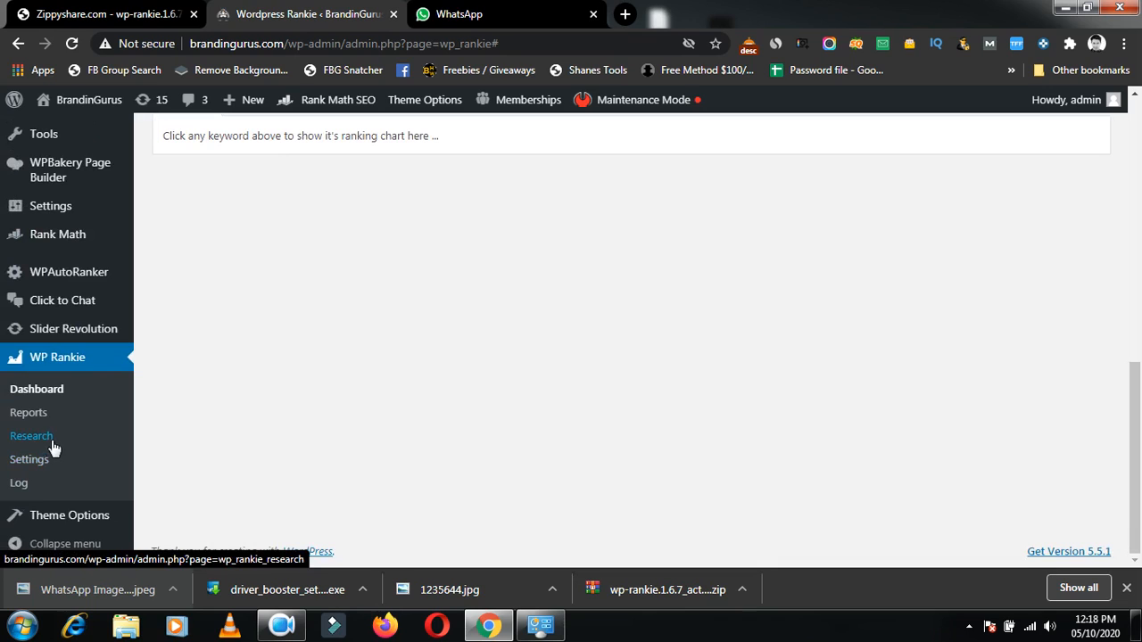
left_click(34, 470)
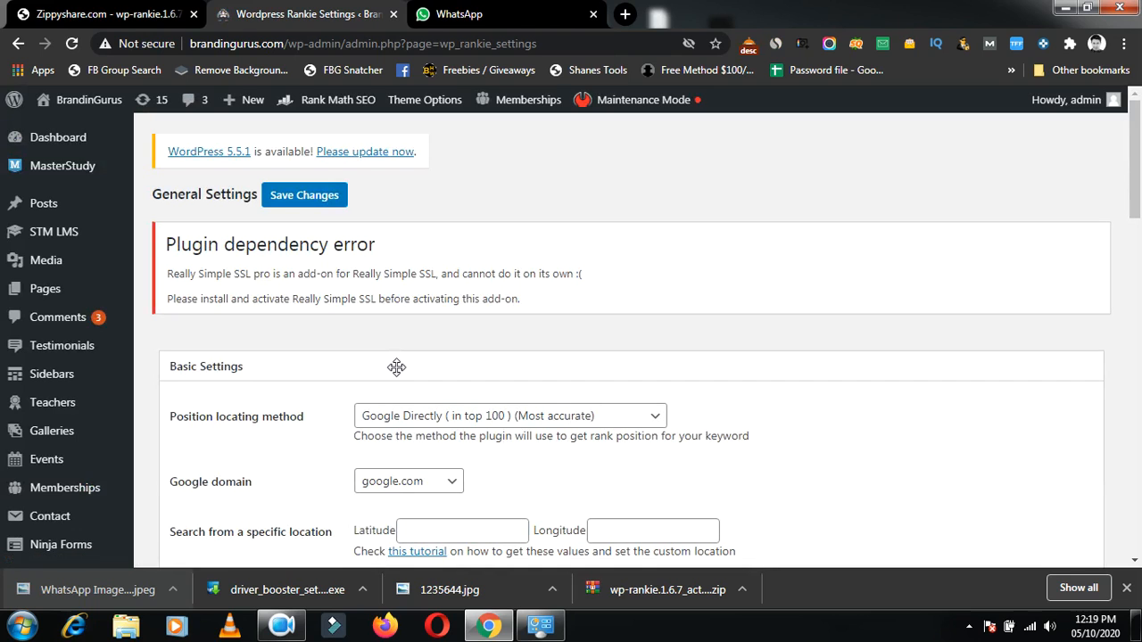
Examine the Rankie basic settings, from the Google domain choices, search location and update interval to keyword research, cron job and proxy options
scroll(586, 348, "down", 1)
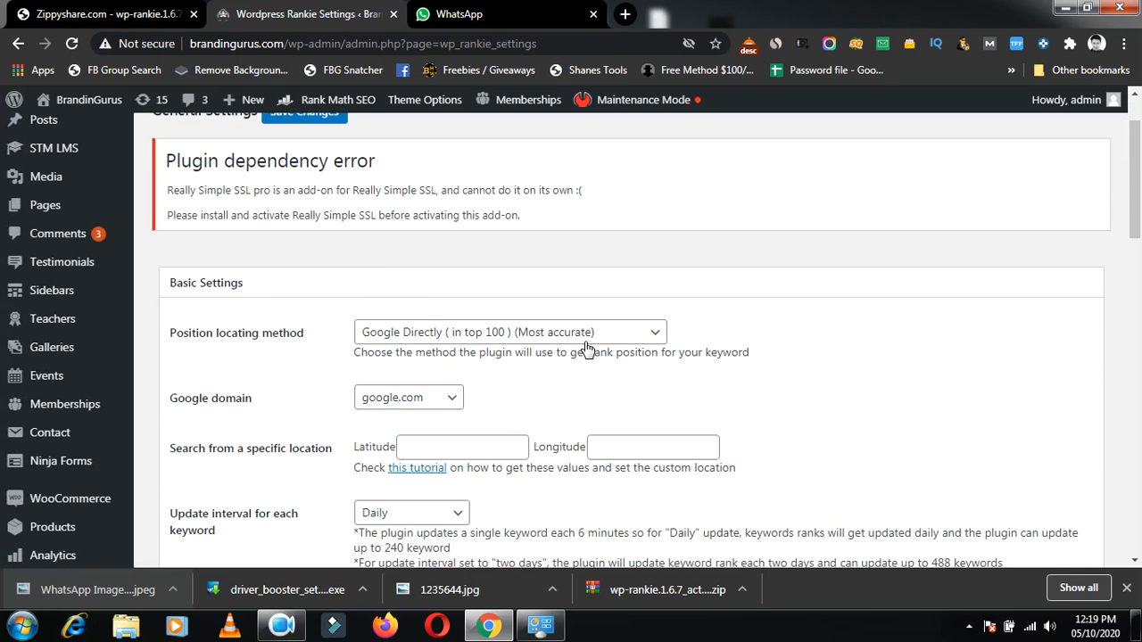
scroll(586, 348, "down", 1)
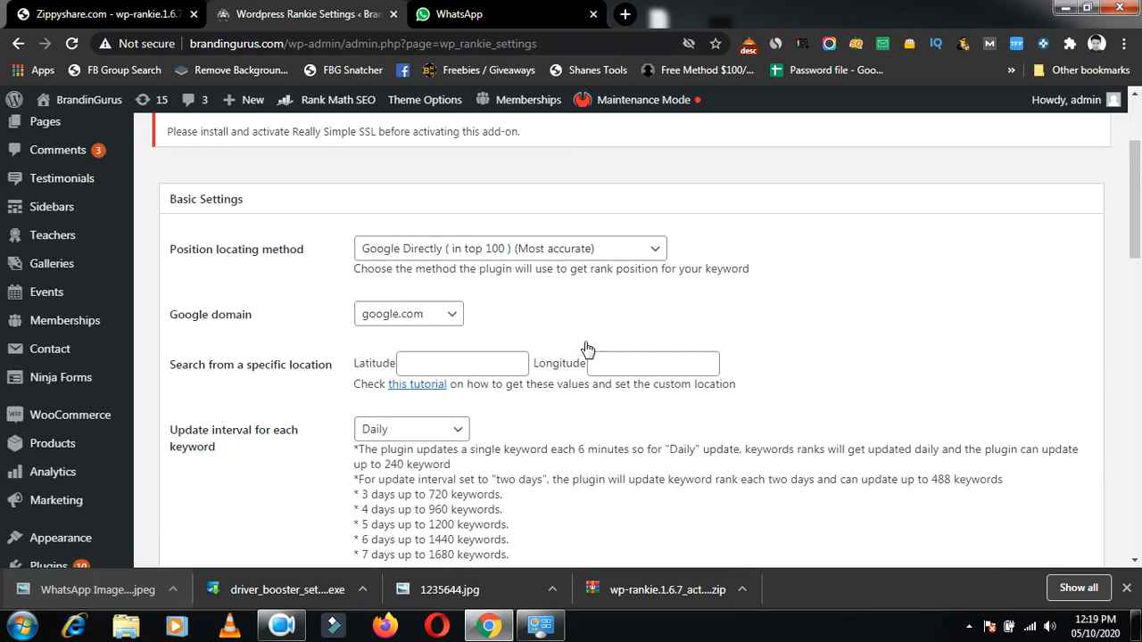
left_click(442, 319)
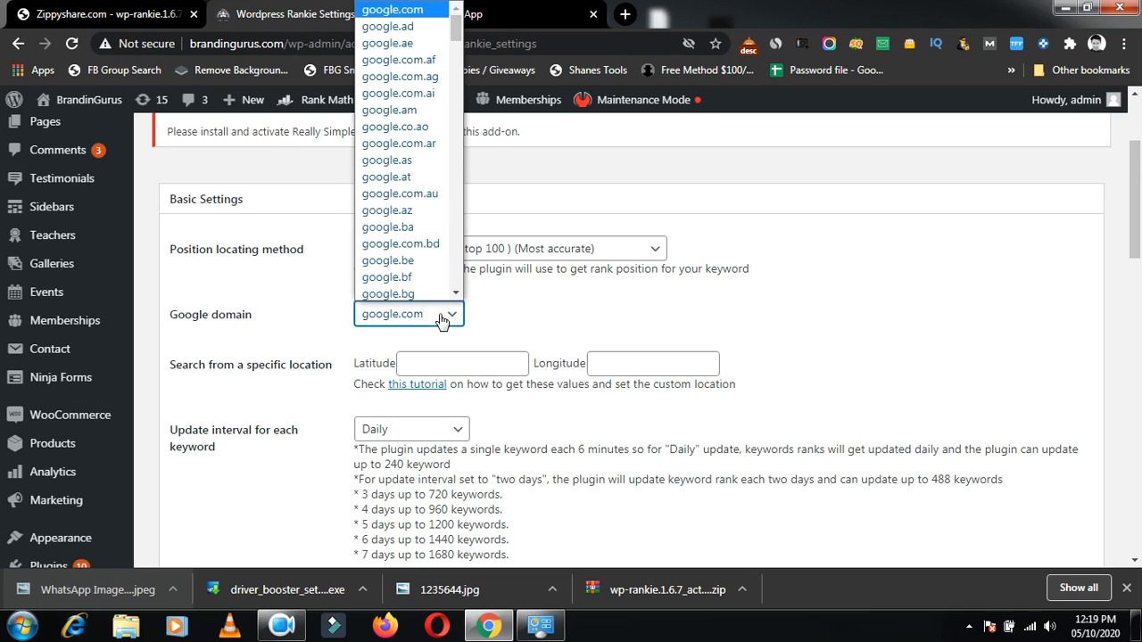
left_click(442, 319)
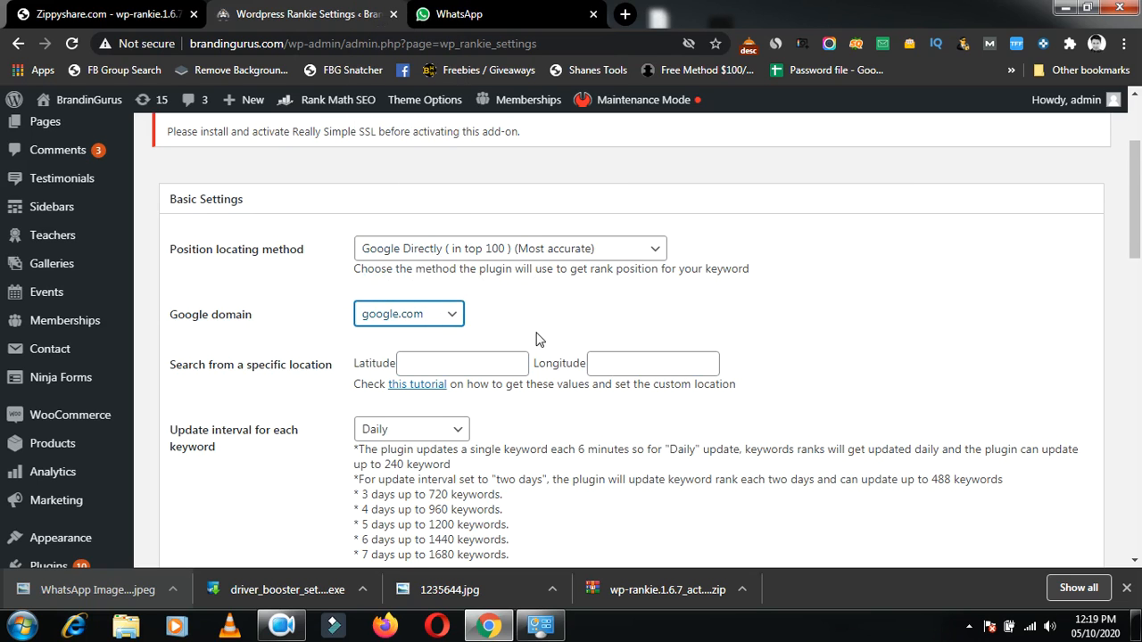
scroll(536, 339, "down", 2)
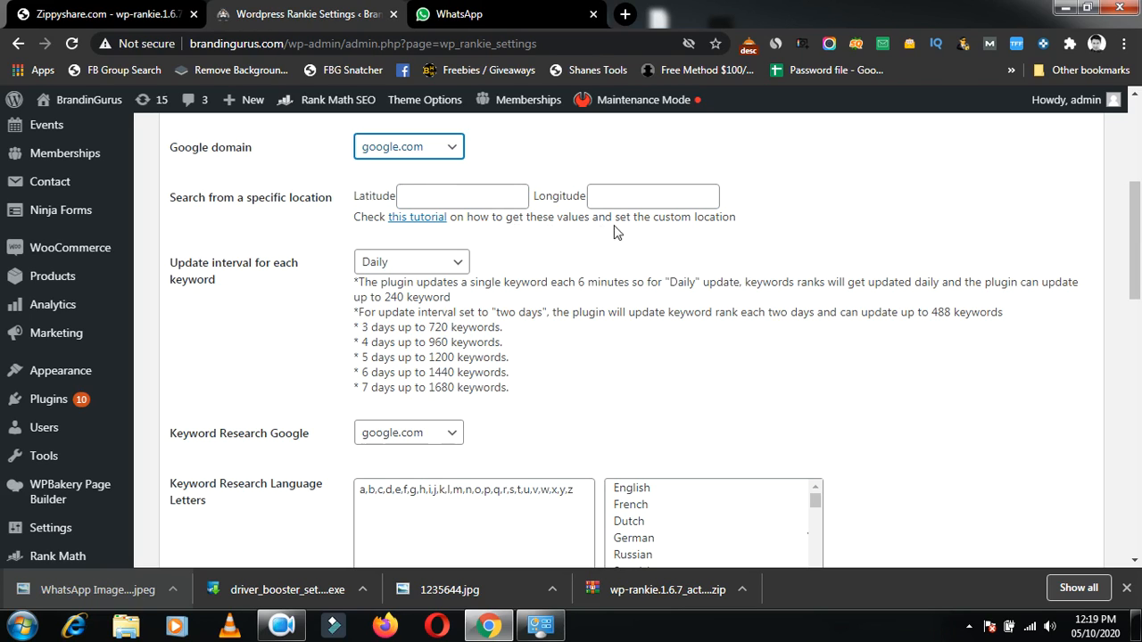
left_click(441, 195)
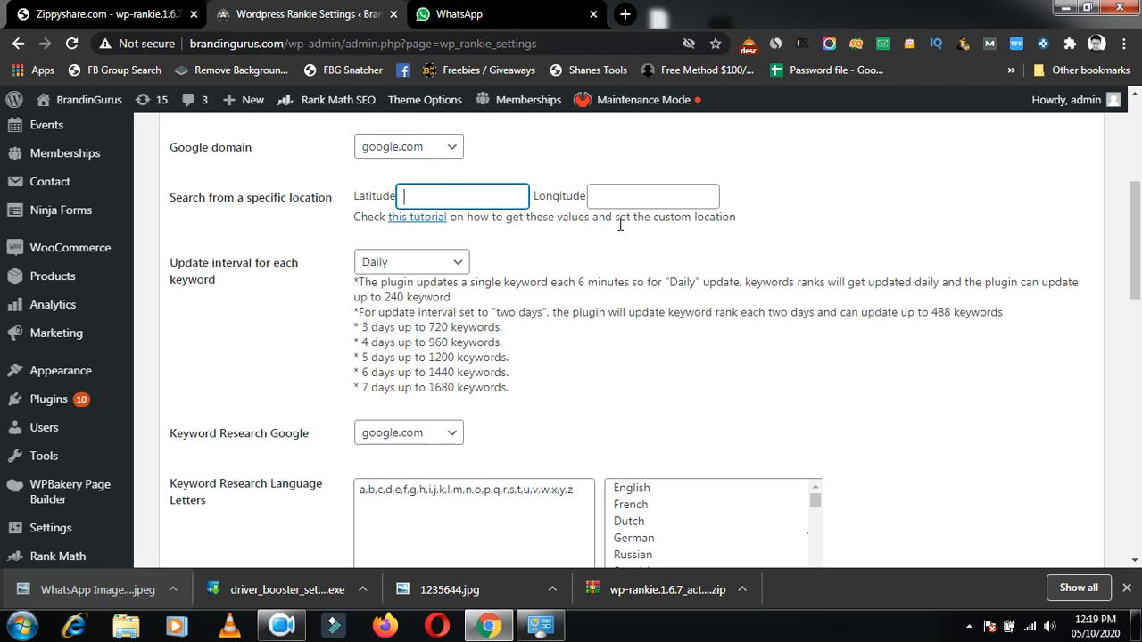
left_click(624, 197)
scroll(622, 197, "down", 1)
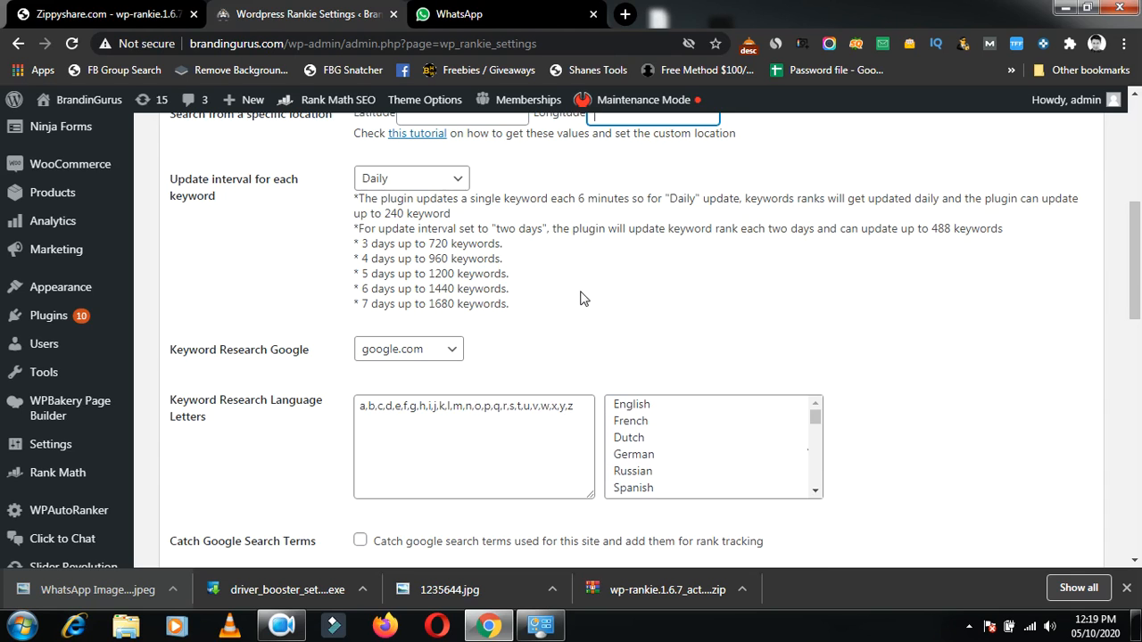
scroll(580, 299, "up", 2)
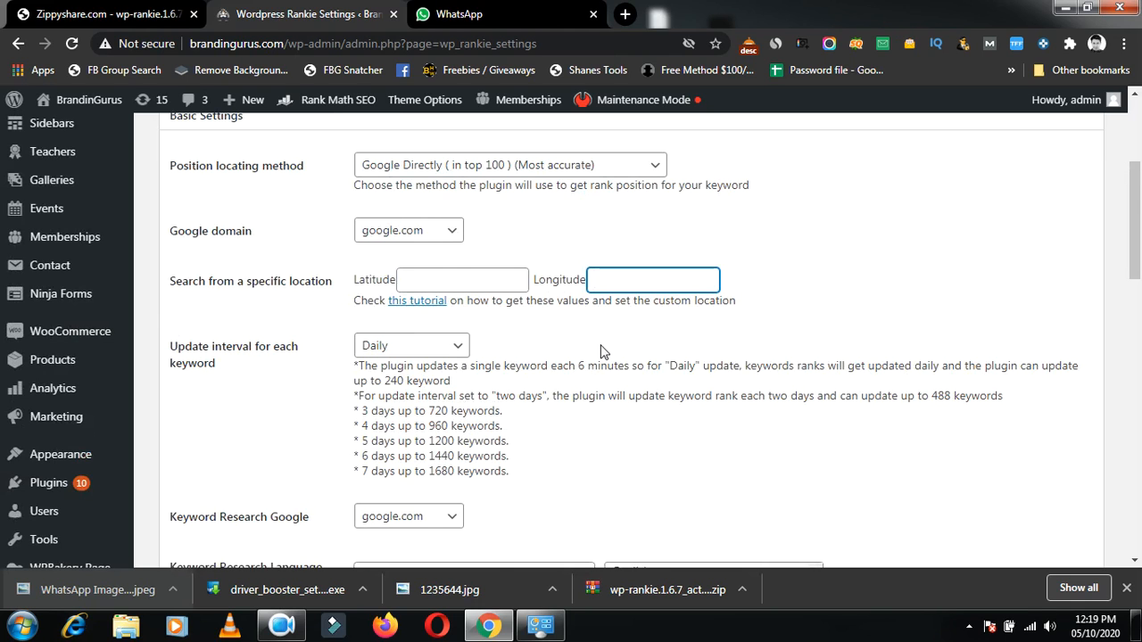
scroll(601, 350, "down", 2)
scroll(600, 351, "up", 1)
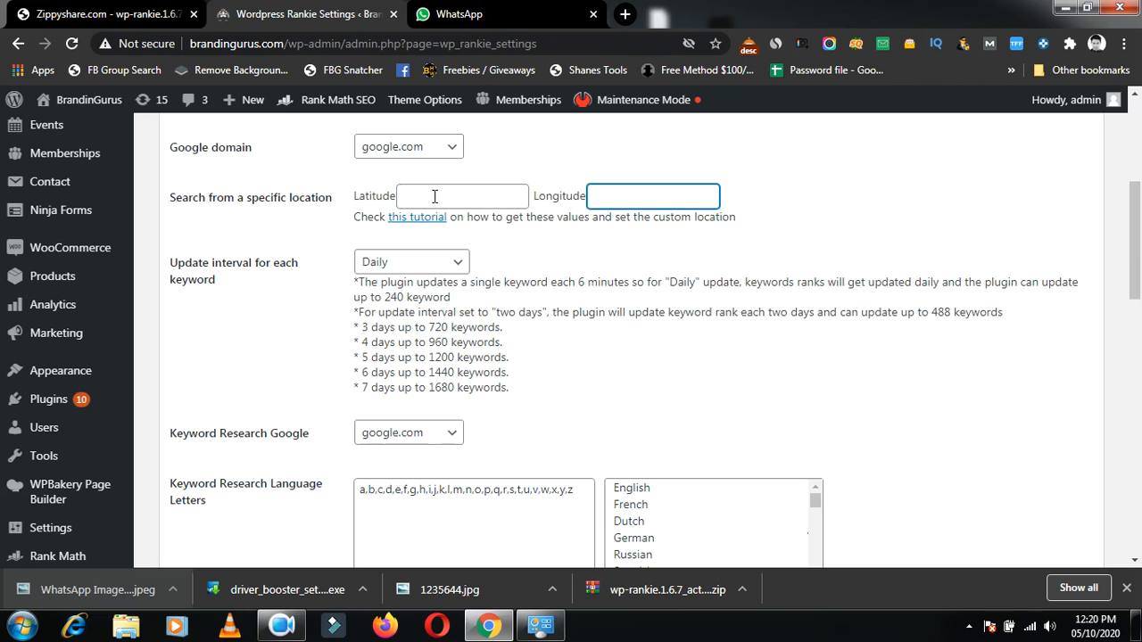
scroll(600, 299, "down", 1)
scroll(599, 304, "down", 4)
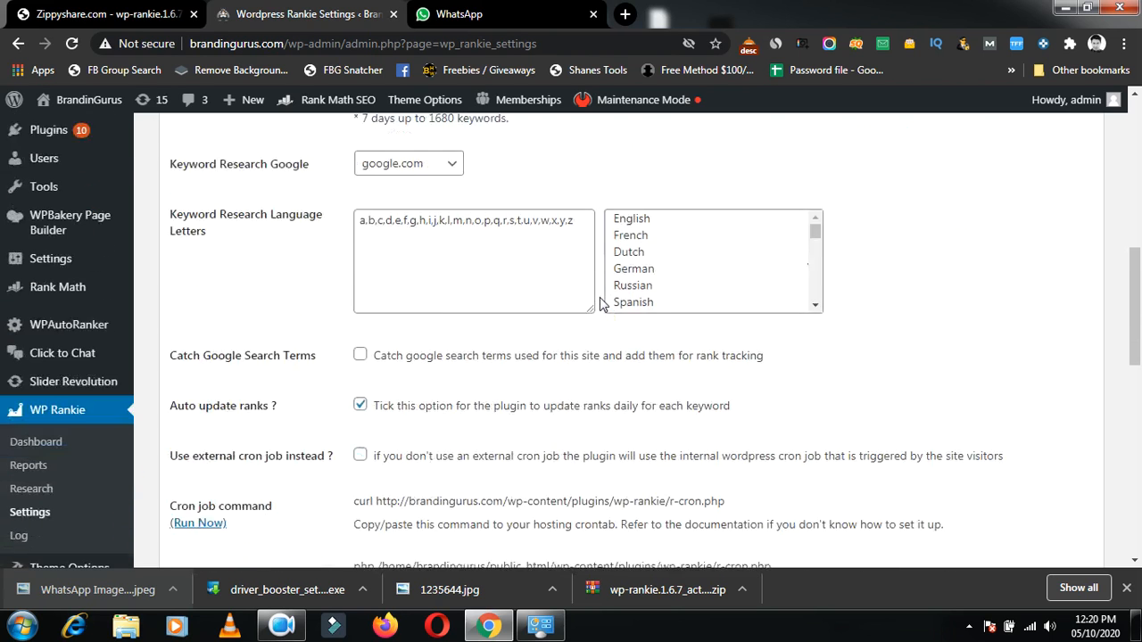
scroll(598, 333, "down", 1)
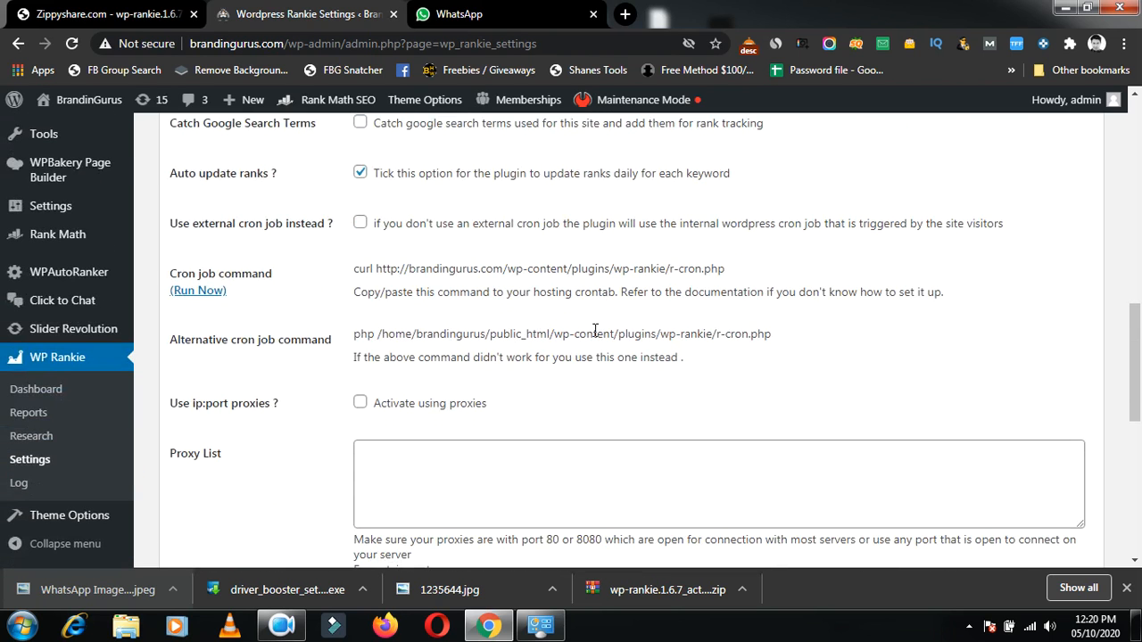
Review the daily report email, dashboard keywords screen height and license settings, and save the Rankie settings
scroll(571, 333, "down", 2)
scroll(574, 343, "down", 4)
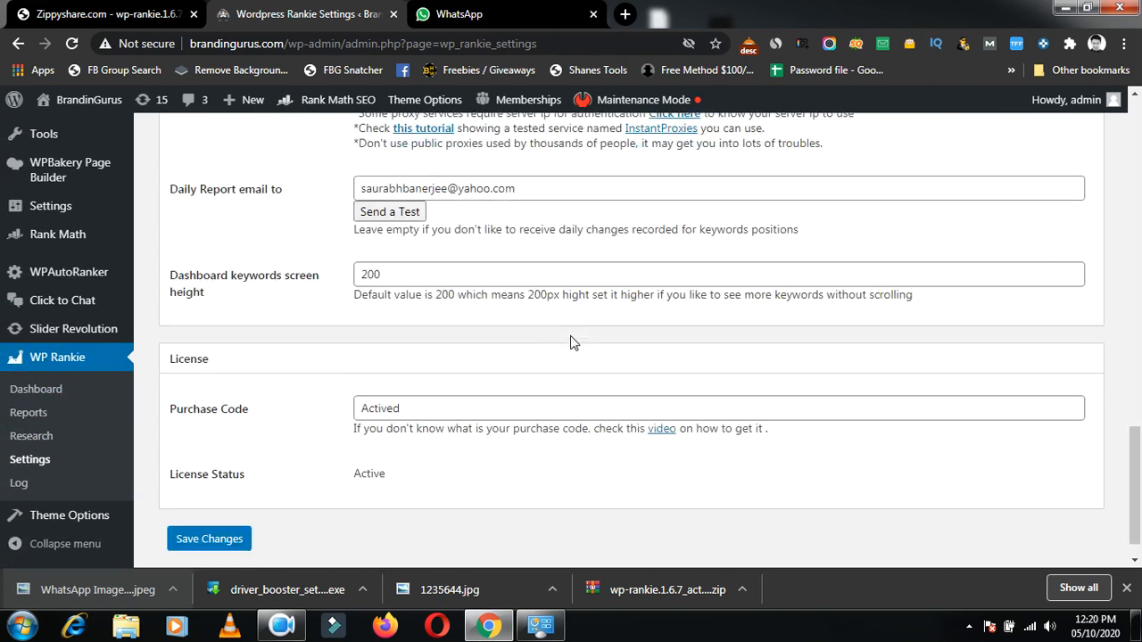
scroll(551, 337, "up", 1)
left_click(501, 272)
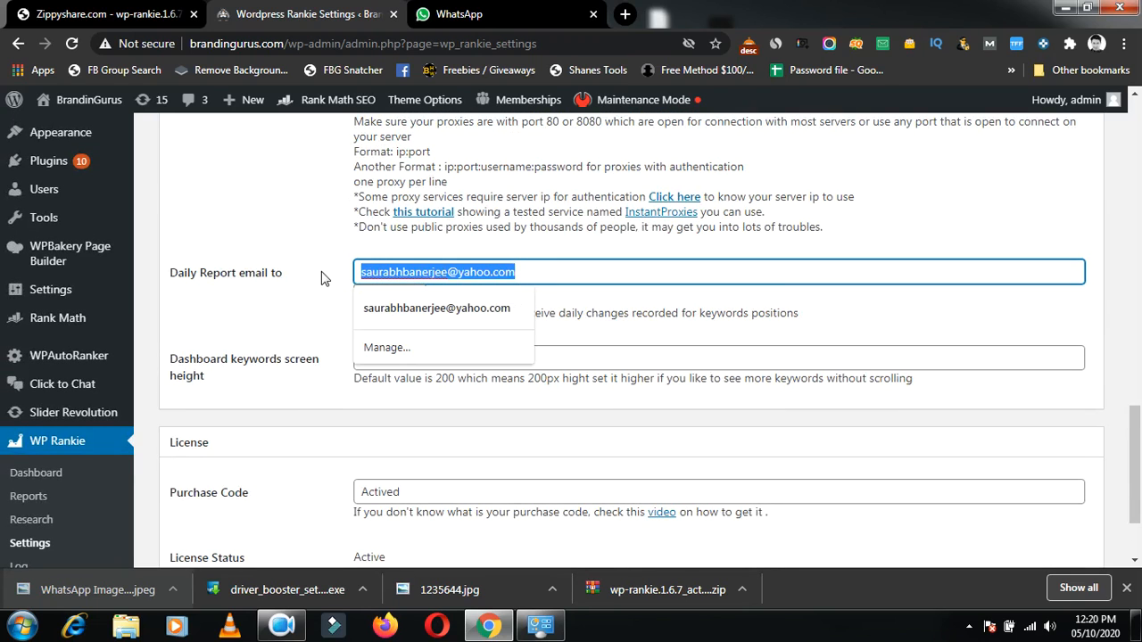
left_click(324, 300)
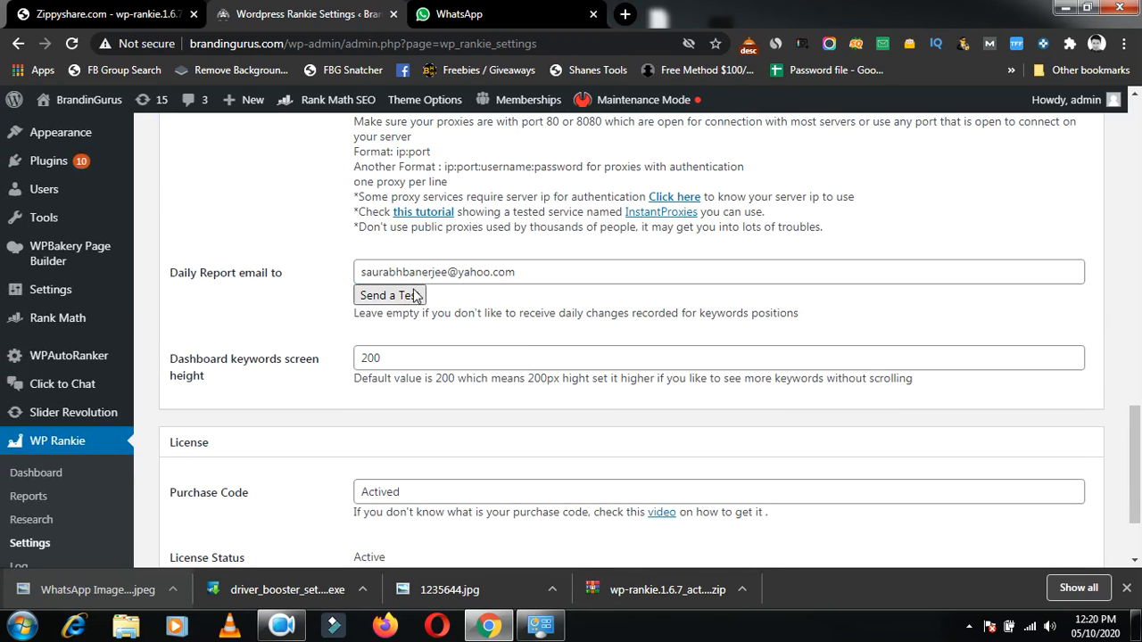
scroll(410, 312, "down", 2)
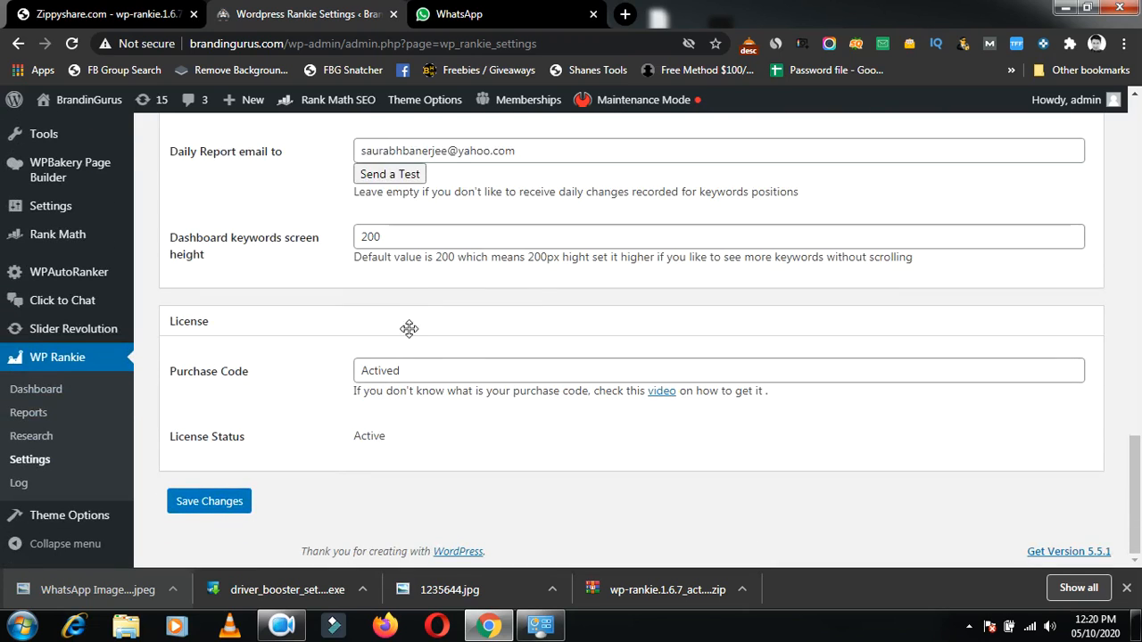
left_click(202, 505)
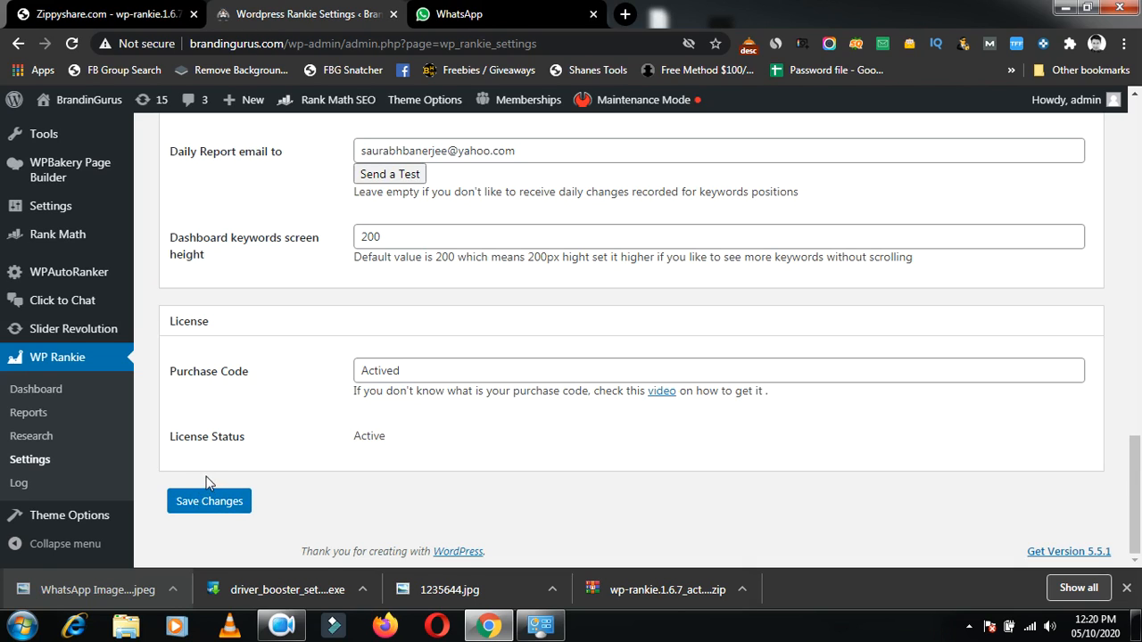
On the Rankie keyword research page, search for "digital marketing cou" and tick the suggestion "digital marketing course in kolkata"
left_click(47, 439)
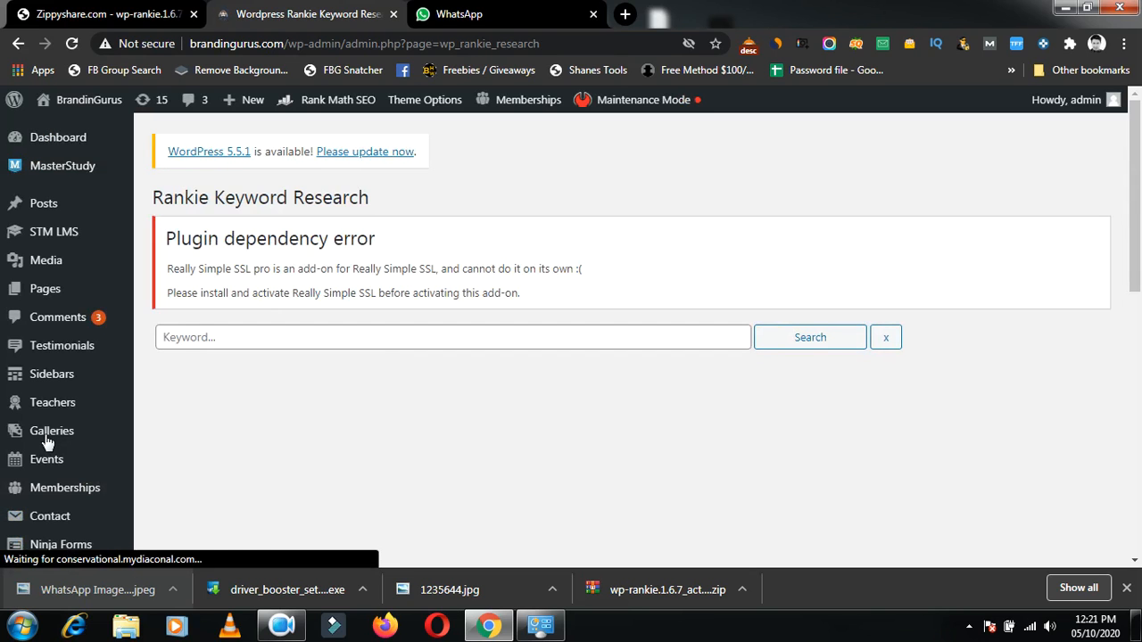
left_click(349, 333)
type("di")
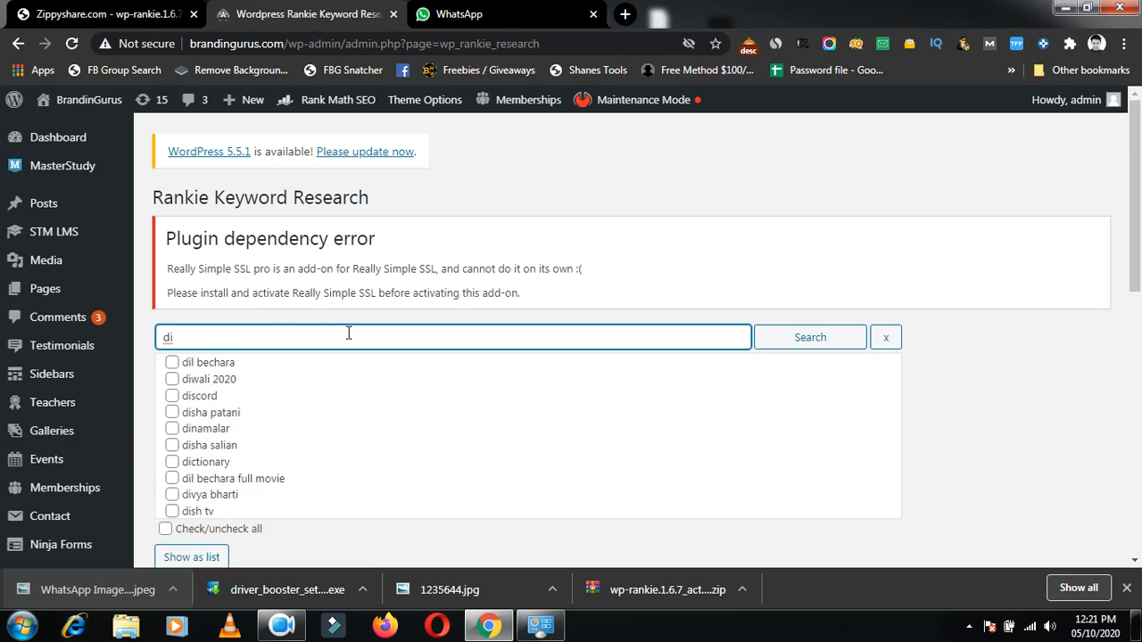
type("gital marketing cou")
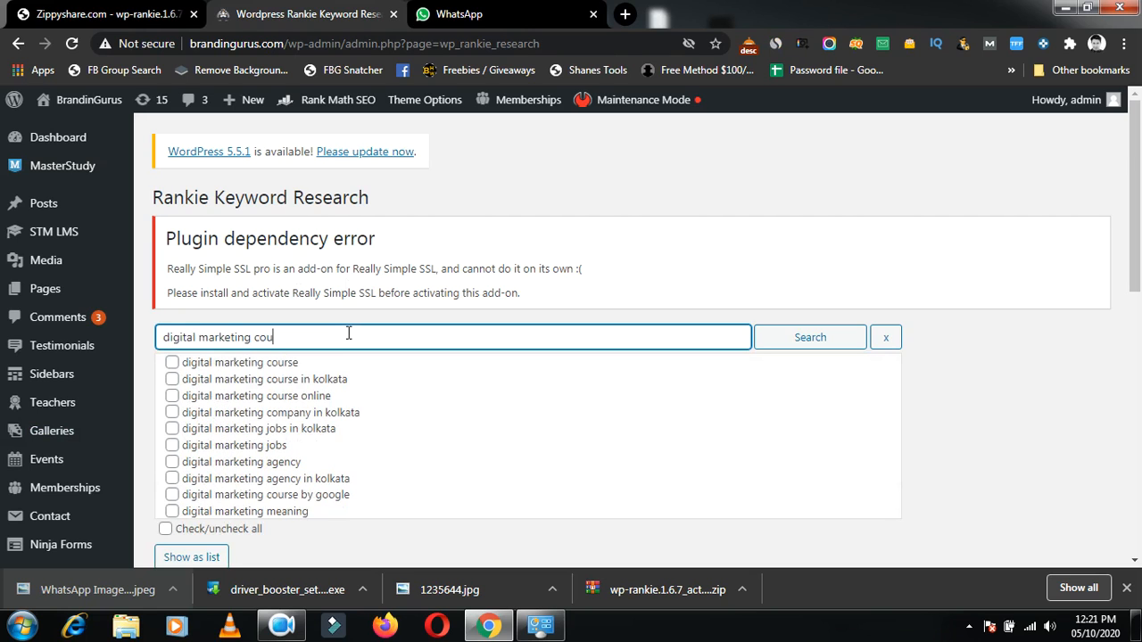
left_click(332, 379)
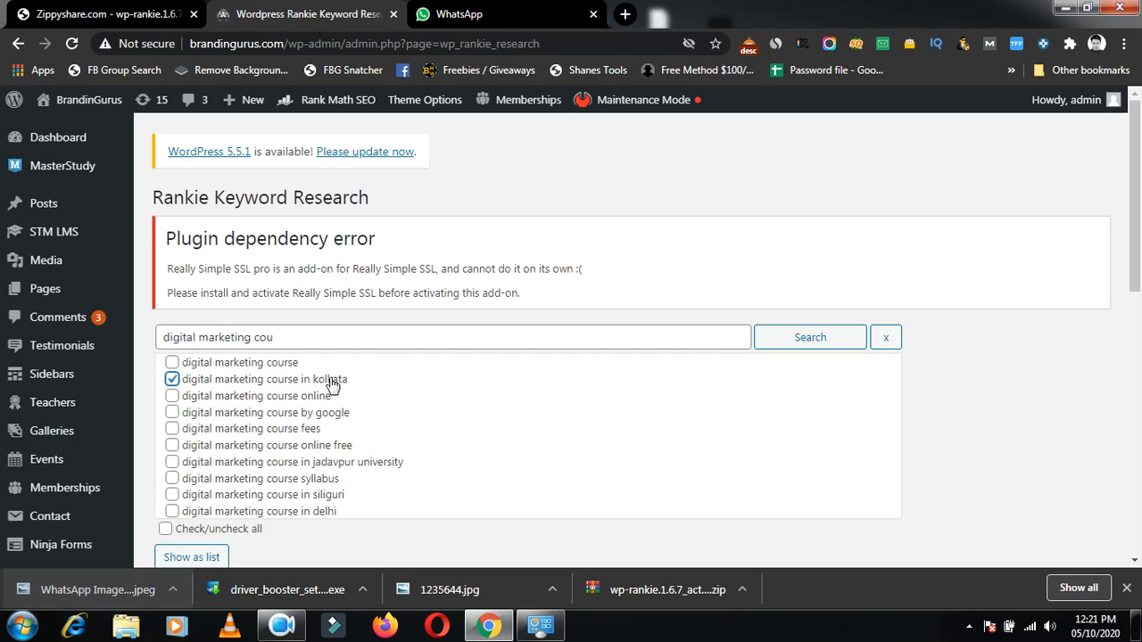
left_click(810, 339)
scroll(857, 343, "down", 4)
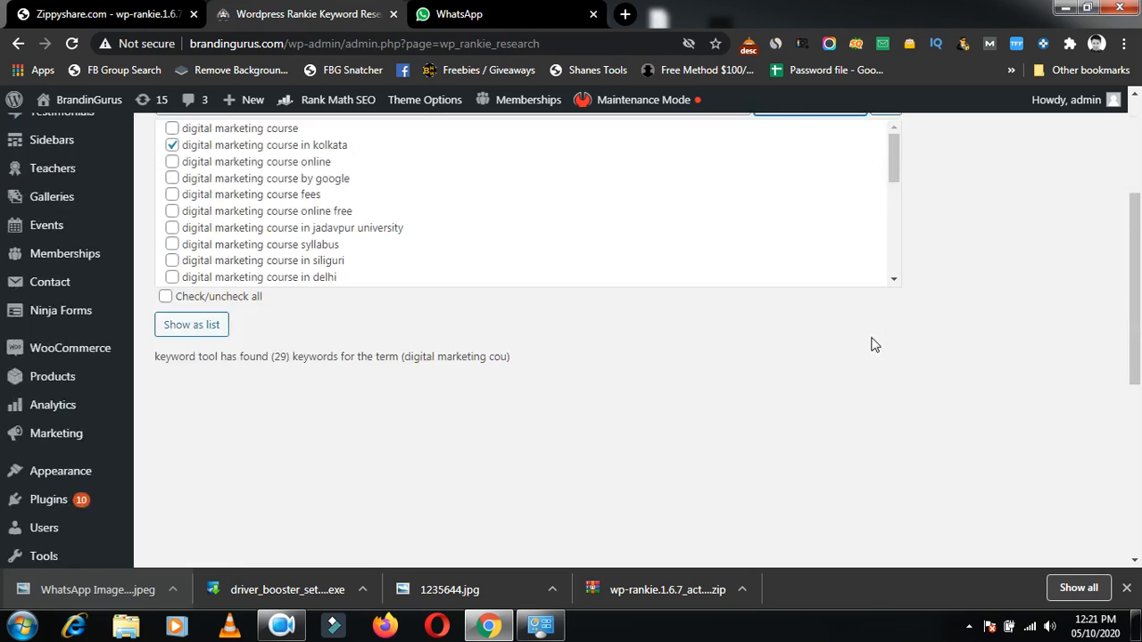
scroll(524, 383, "up", 2)
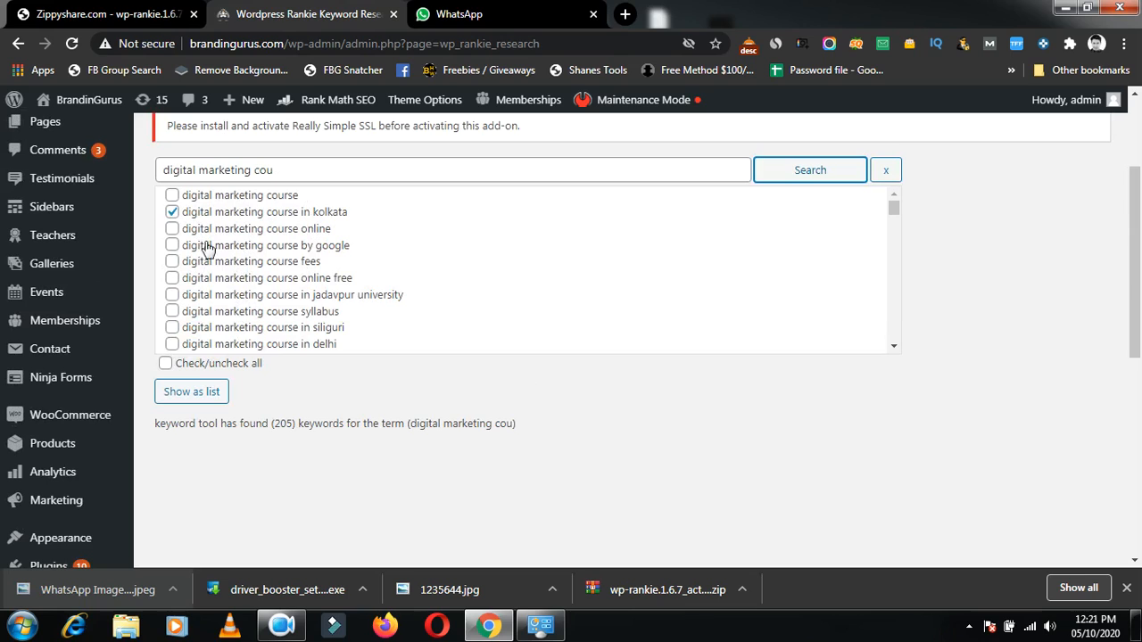
Untick the selected suggestion and extend the keyword research term to "digital marketing course in kolkata"
left_click(171, 212)
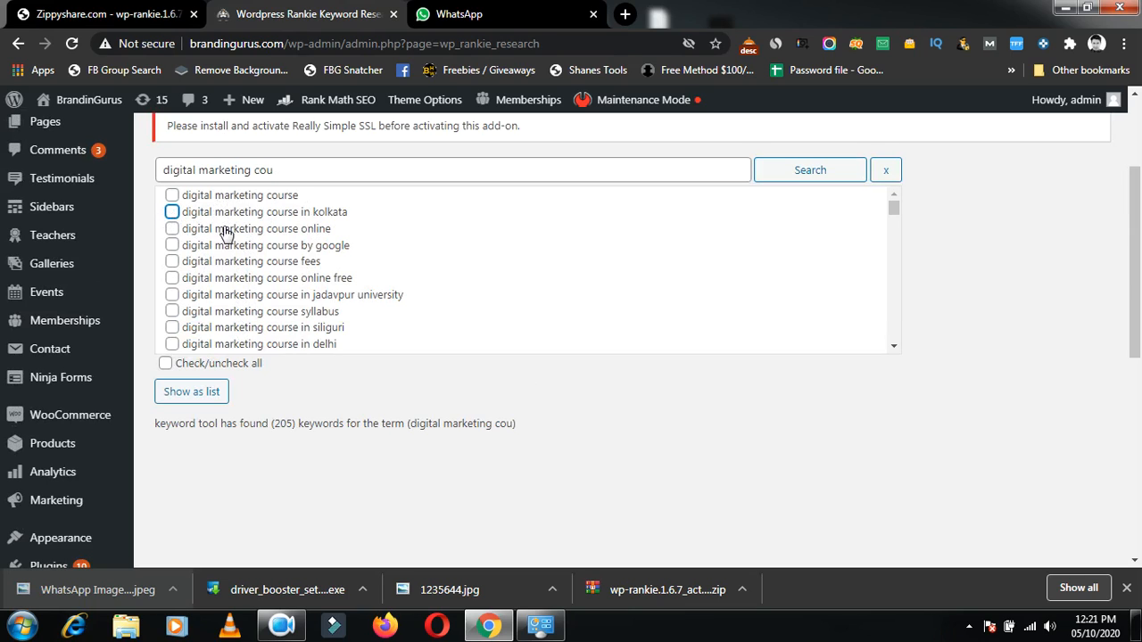
left_click(294, 171)
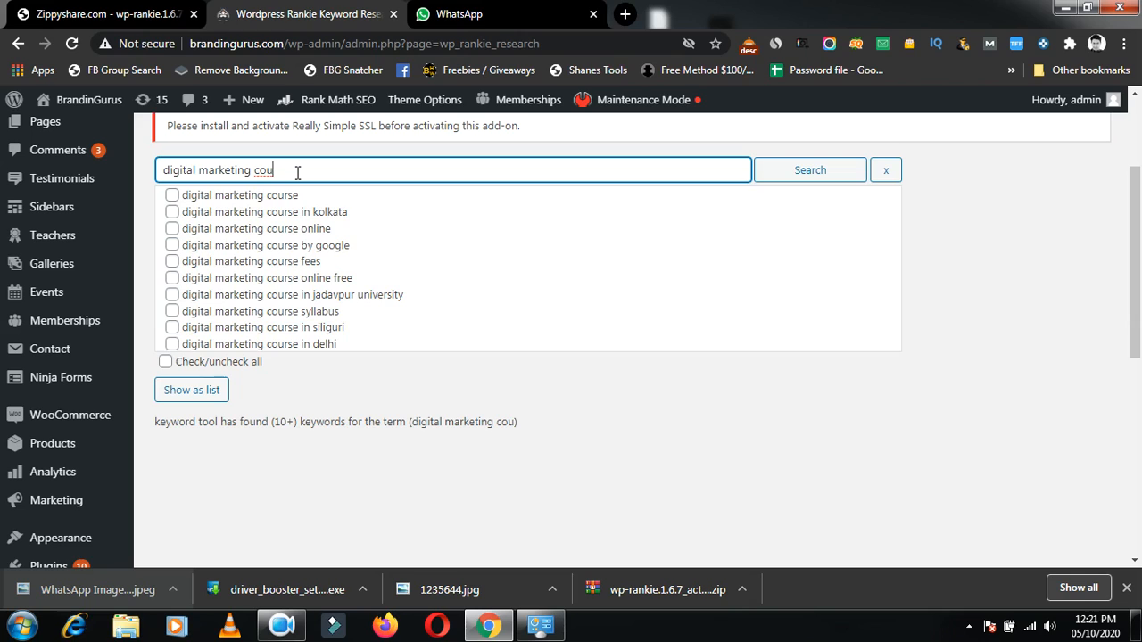
type("rse ")
type("in")
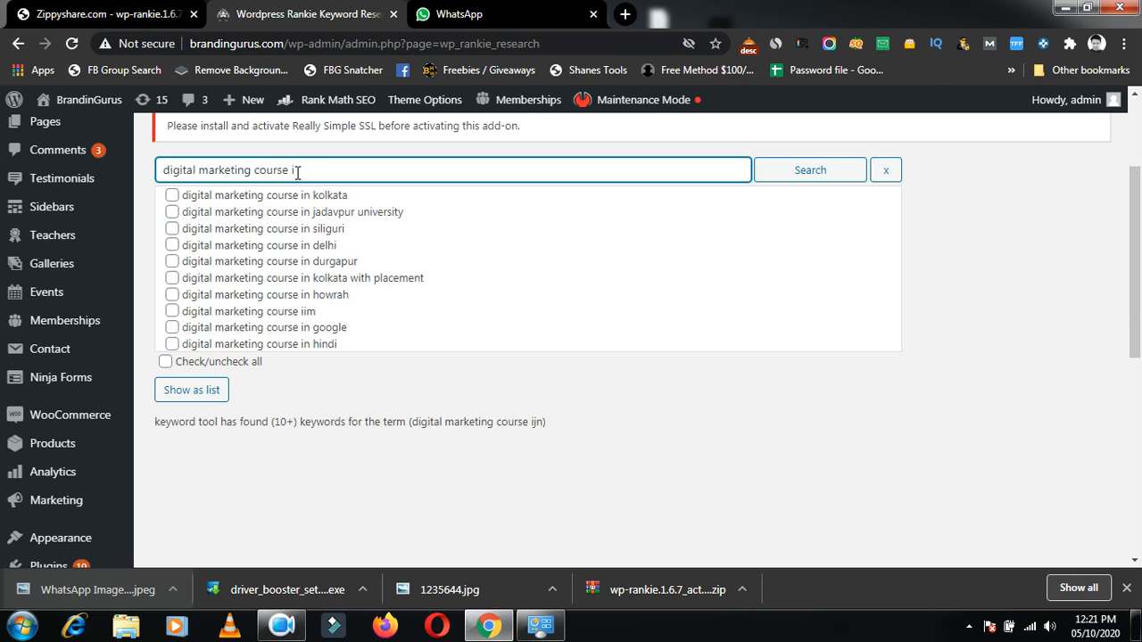
type(" kolkata")
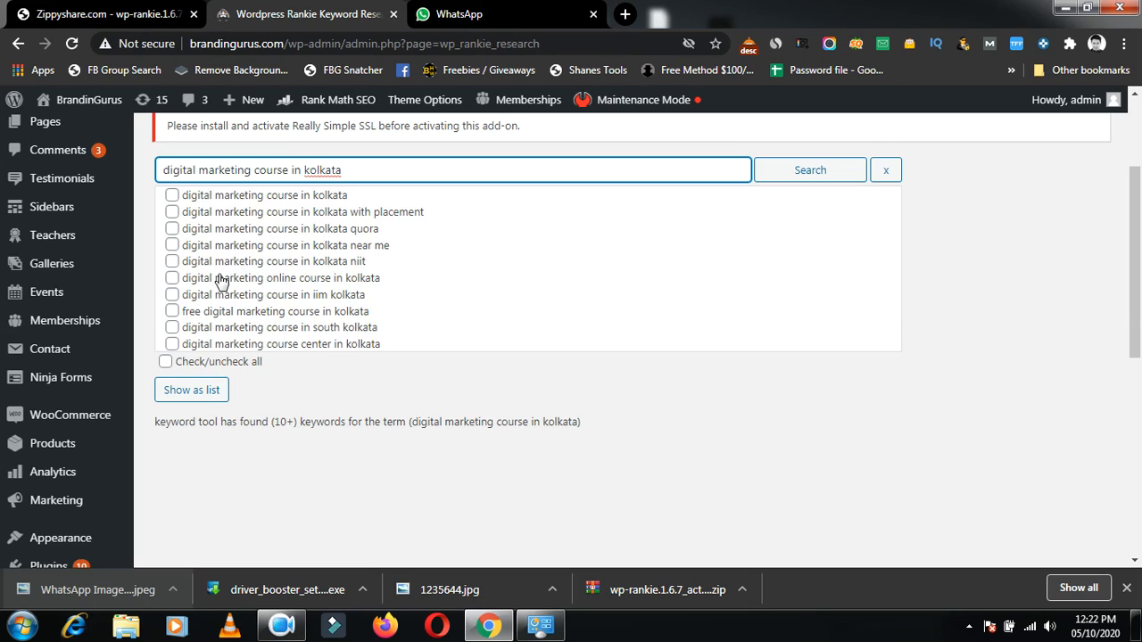
Tick the suggestions "digital marketing course in kolkata", "digital marketing course in kolkata niit", "free digital marketing course in kolkata" and "digital marketing course in south kolkata"
left_click(172, 195)
left_click(172, 261)
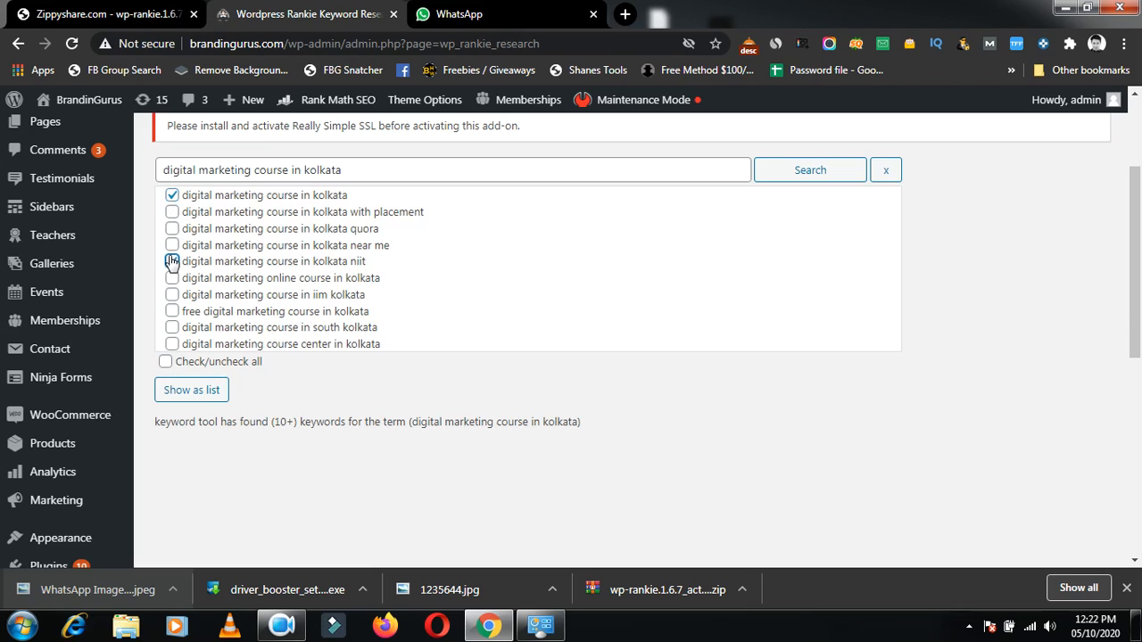
left_click(172, 312)
left_click(172, 328)
Show the ticked keywords as a list, select all of the list's text, and close the list
left_click(192, 390)
left_click_drag(629, 277, 591, 277)
key("ctrl+a")
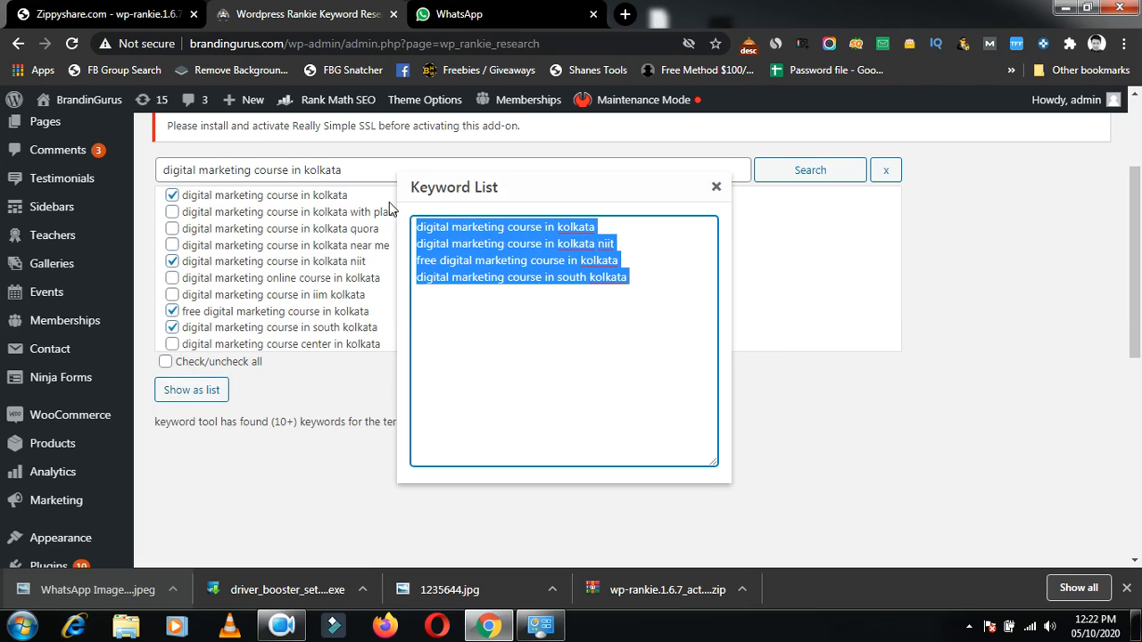
left_click(715, 186)
Open the WP Rankie ranking reports page and look over its site, group and date filters
scroll(51, 472, "down", 3)
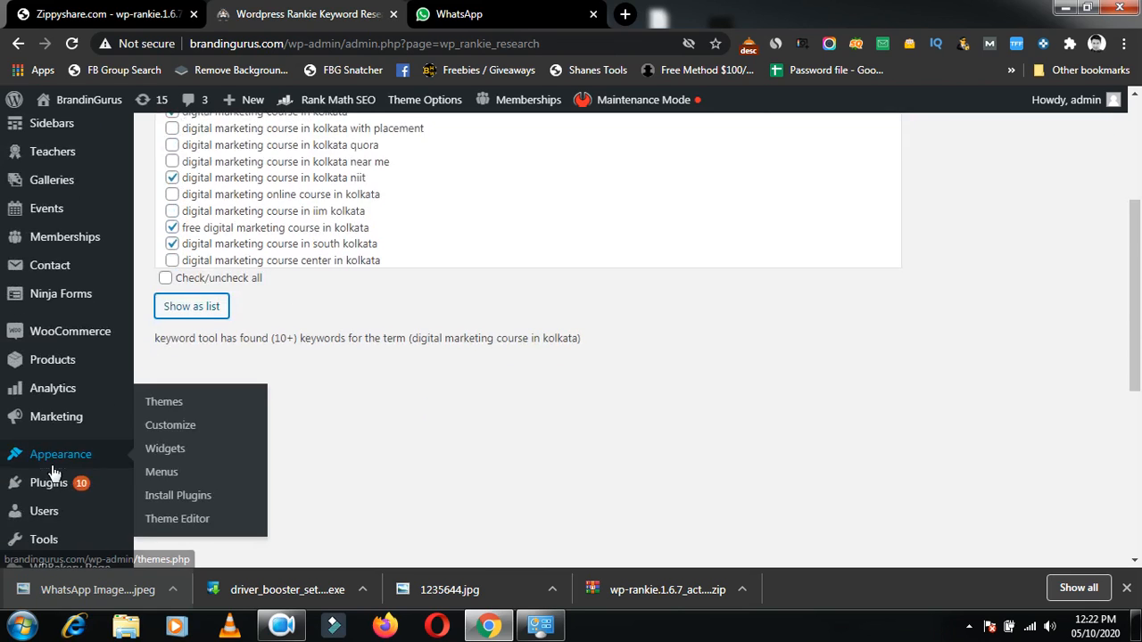
mouse_move(63, 458)
scroll(63, 458, "down", 1)
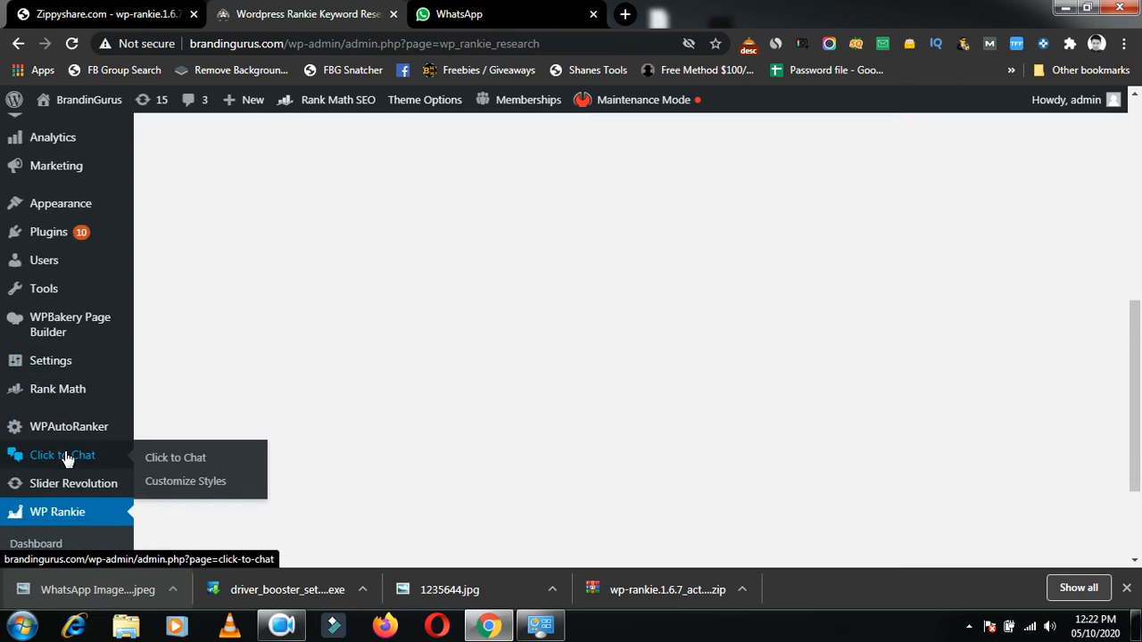
scroll(66, 454, "down", 1)
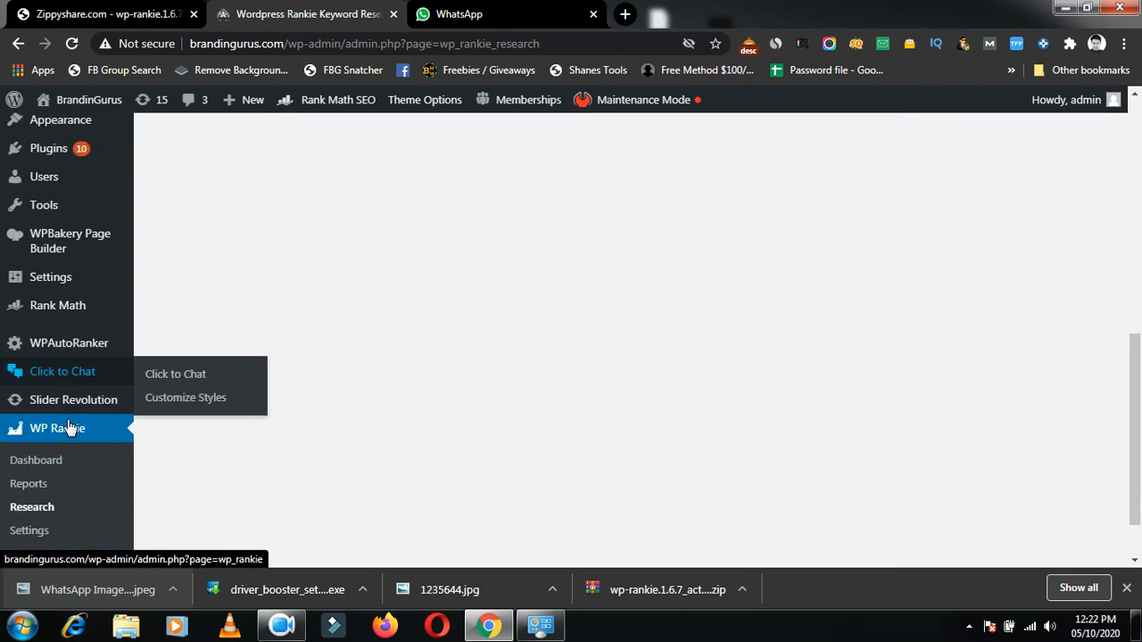
left_click(31, 485)
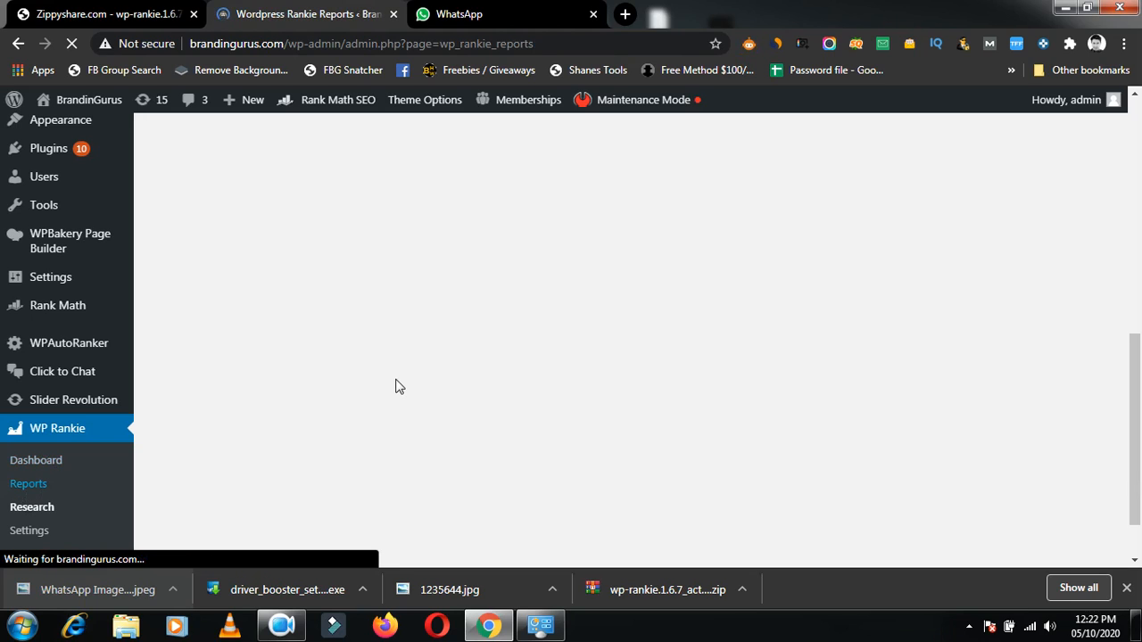
scroll(399, 387, "up", 3)
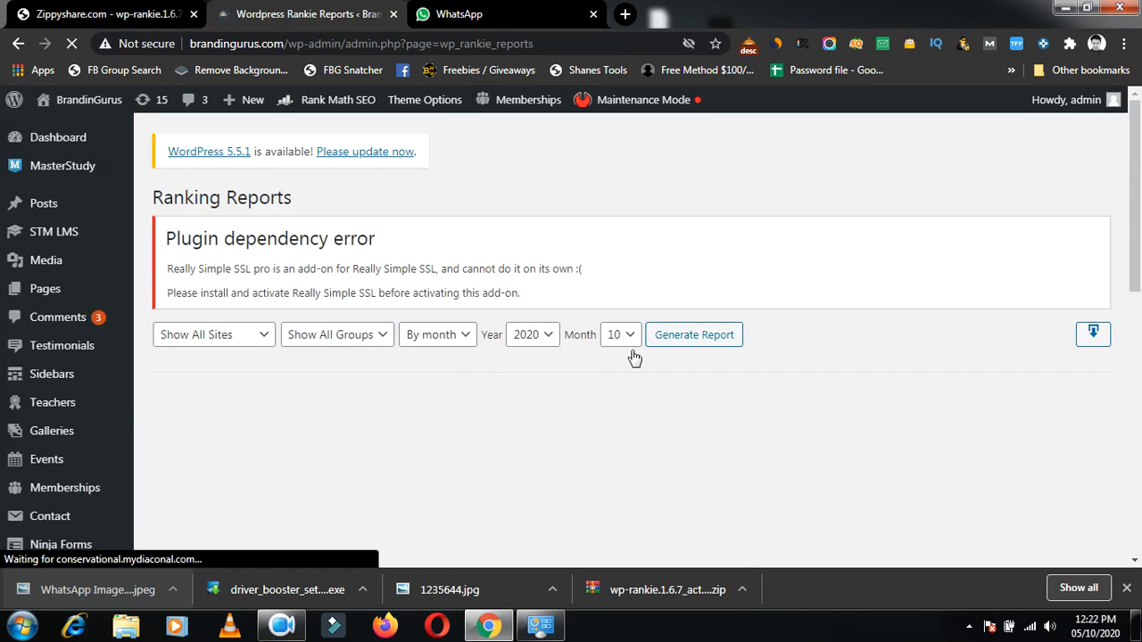
scroll(623, 360, "down", 2)
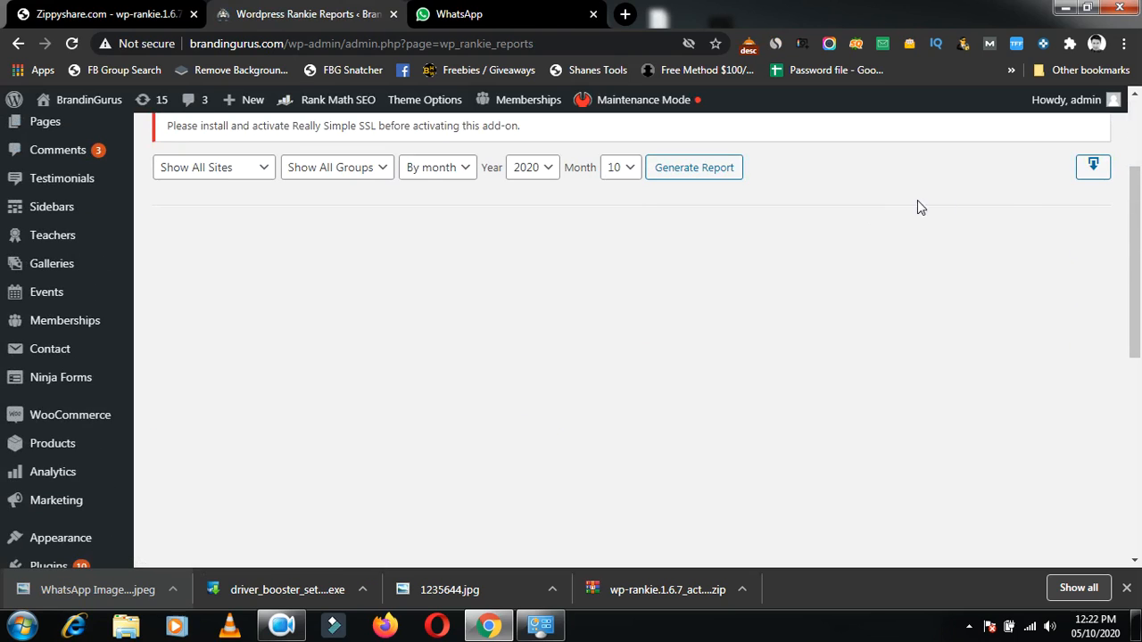
Download the ranking report as a PDF, view pdf.pdf in the browser, and close it
left_click(1095, 168)
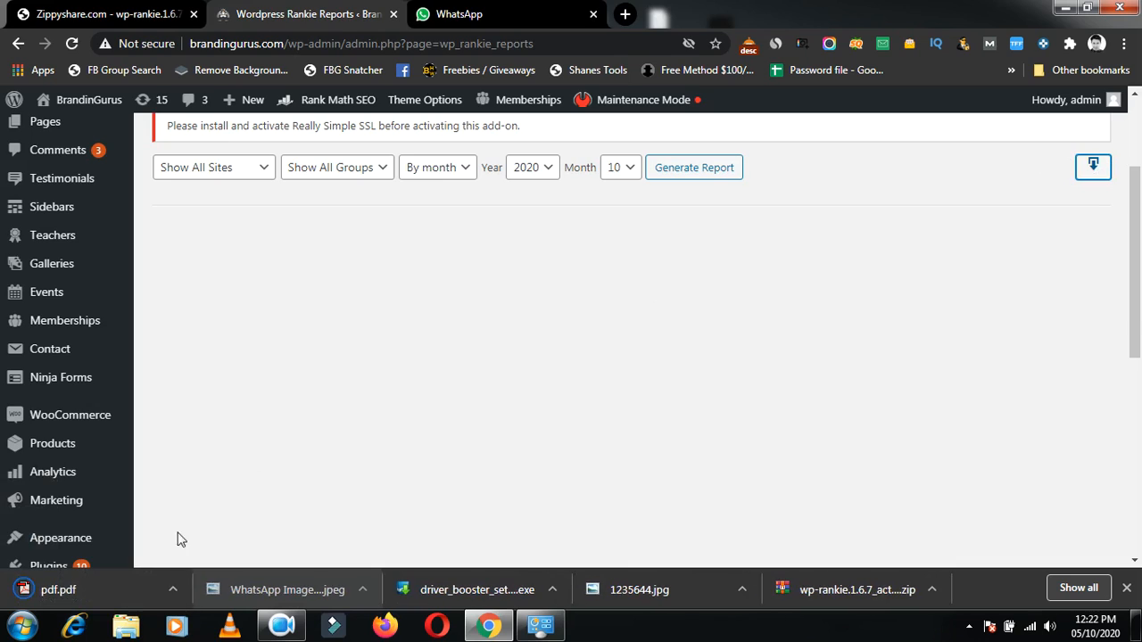
left_click(109, 594)
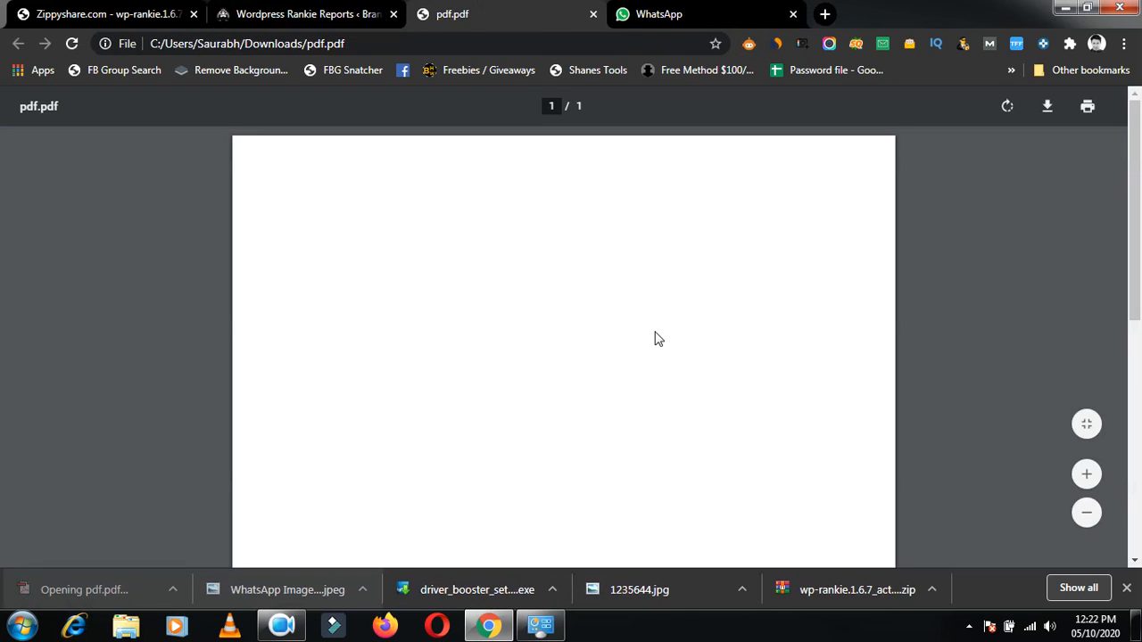
scroll(654, 331, "down", 6)
scroll(654, 331, "up", 6)
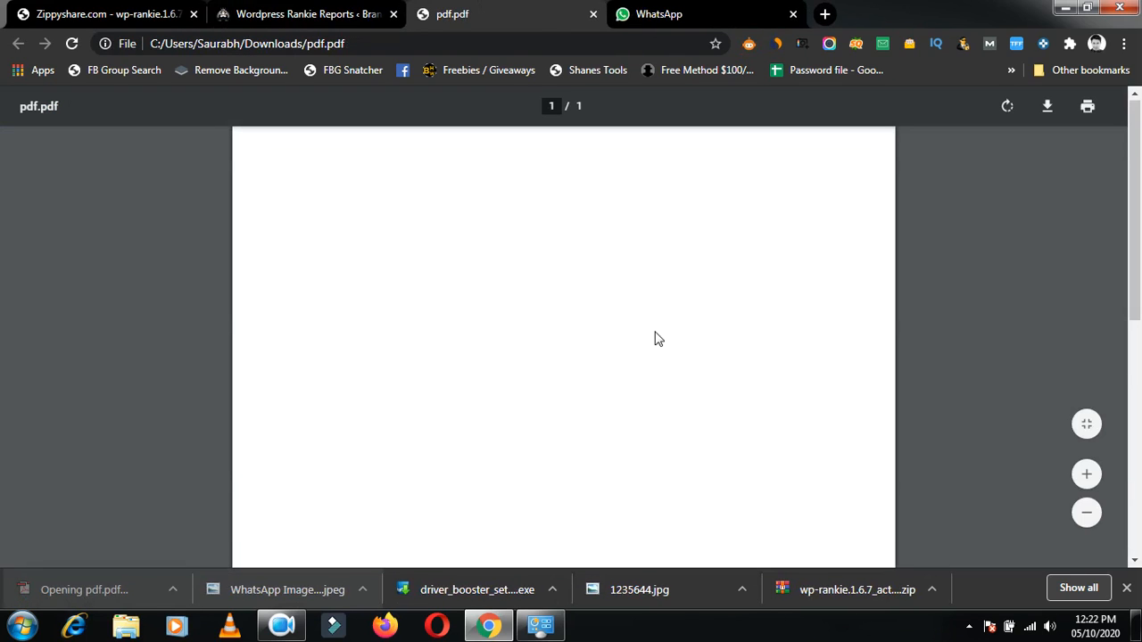
left_click(594, 14)
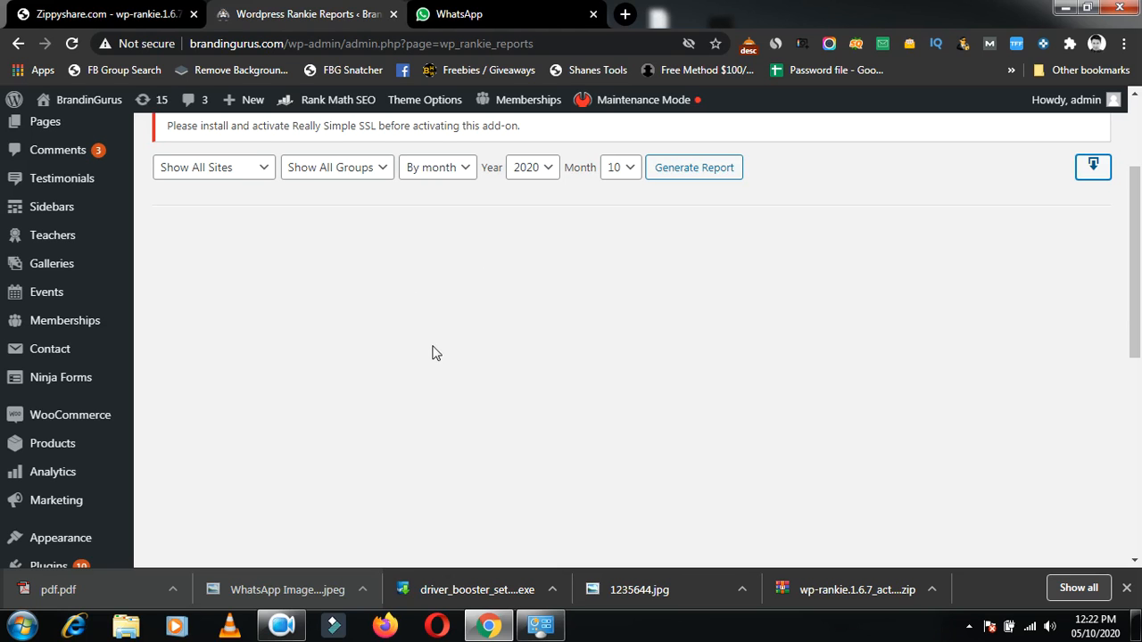
Try to download the ranking report for all sites and groups in month 10 of 2020 again
scroll(409, 358, "up", 3)
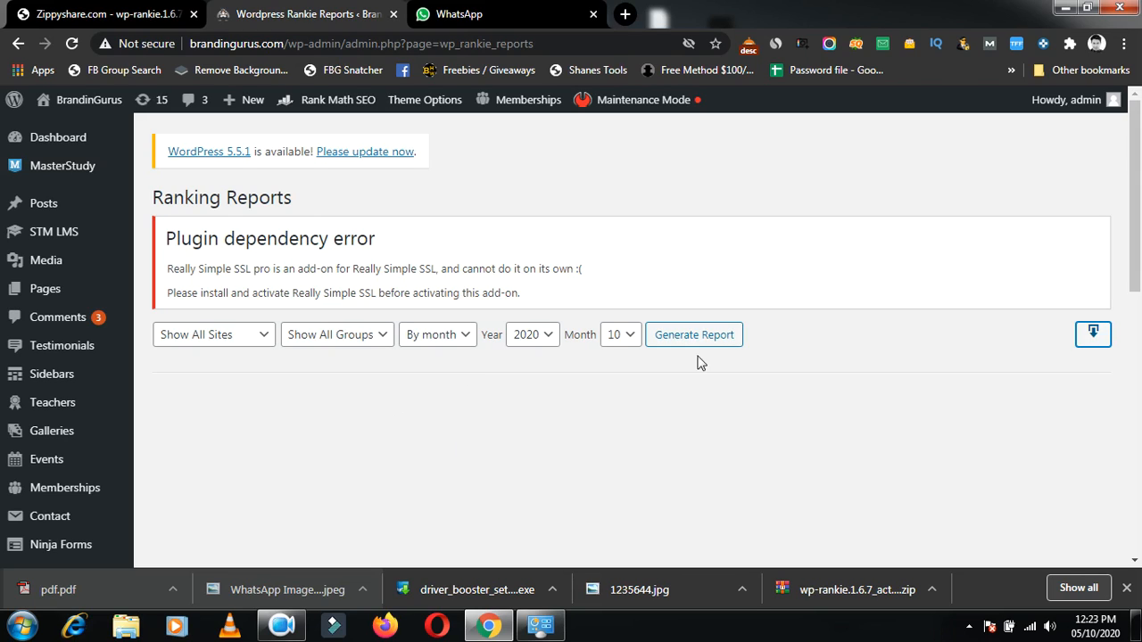
left_click(1092, 332)
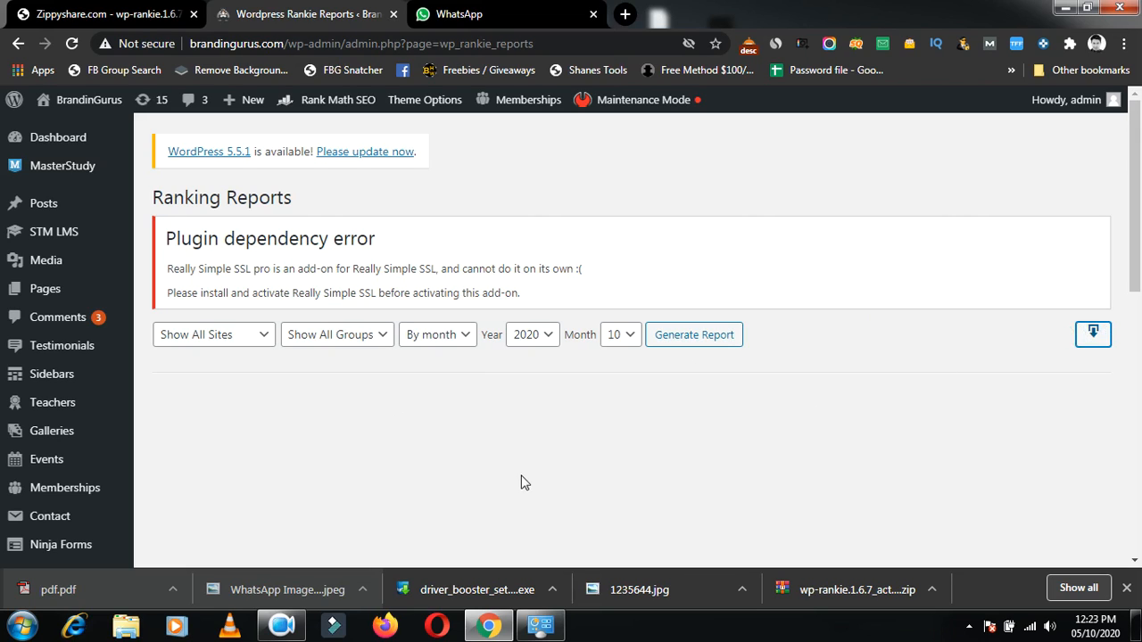